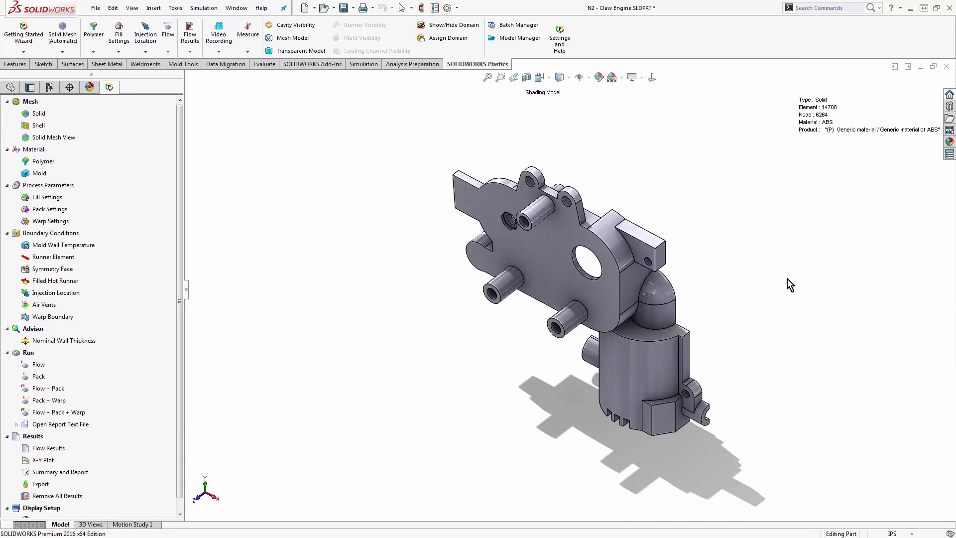
Step: Add a configuration named Example to the claw engine part and reload the Plastics project for it
mouse_move(787, 279)
middle_mouse_down()
mouse_move(604, 280)
mouse_move(353, 219)
middle_mouse_up()
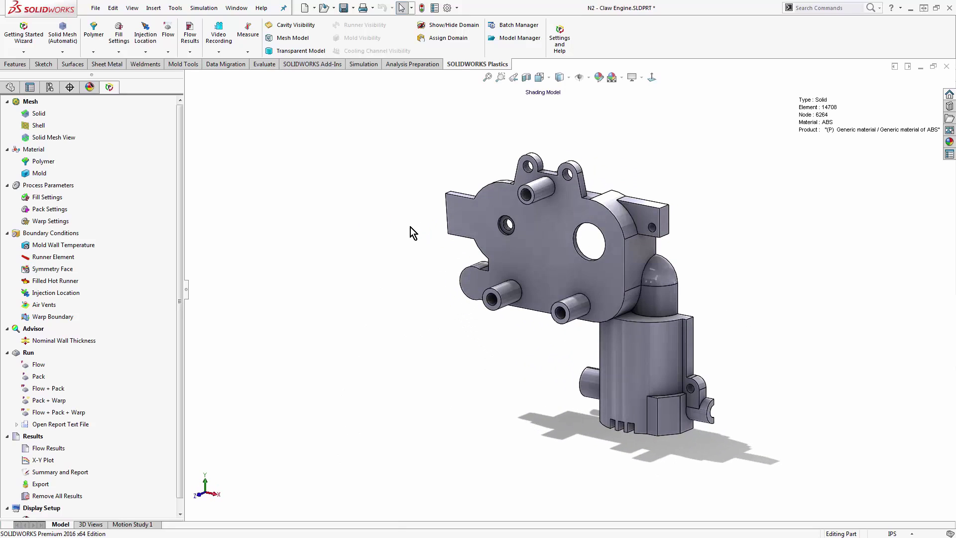
left_click(50, 88)
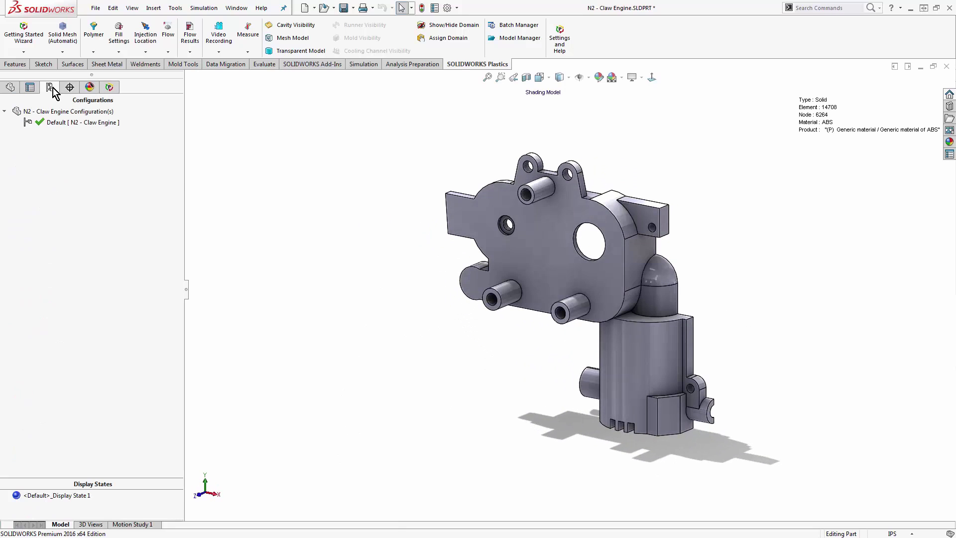
right_click(72, 144)
left_click(92, 150)
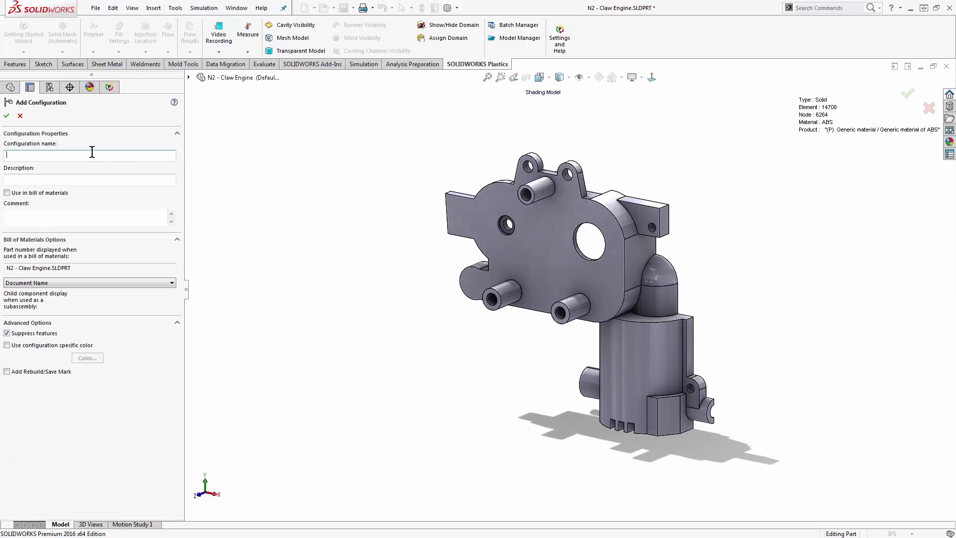
type("Exampele")
key("Return")
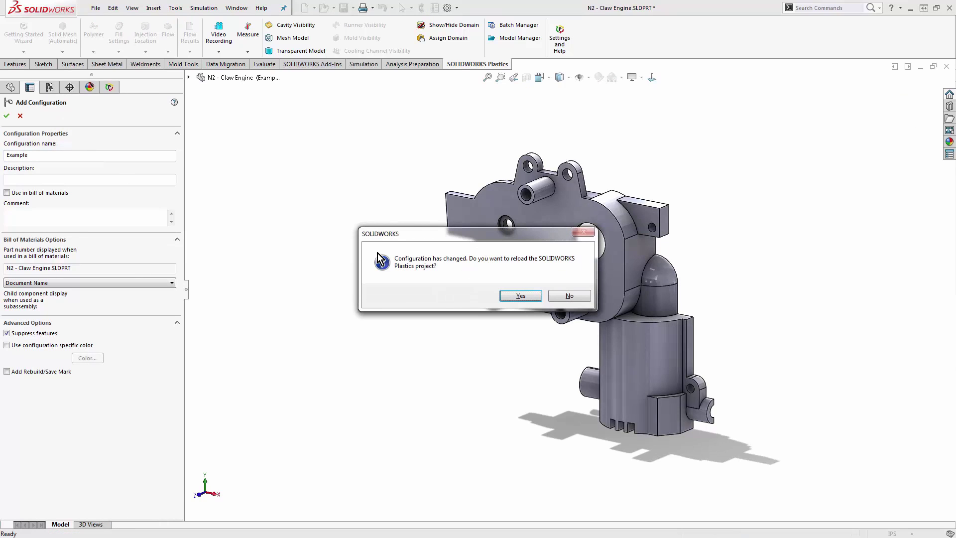
left_click(537, 299)
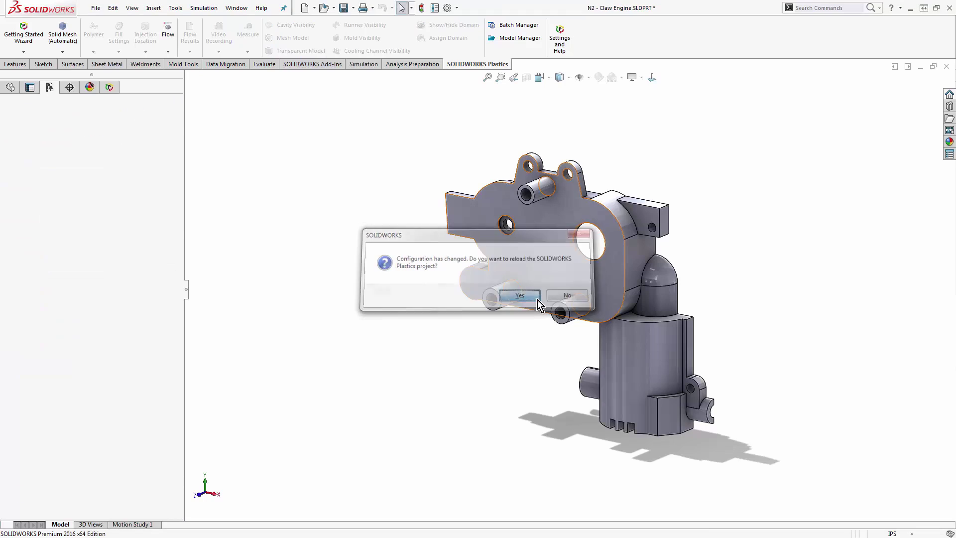
Step: Start a manual solid mesh using the Solid Mesh Procedure and keep the part as the Cavity domain in group 1
left_click(102, 87)
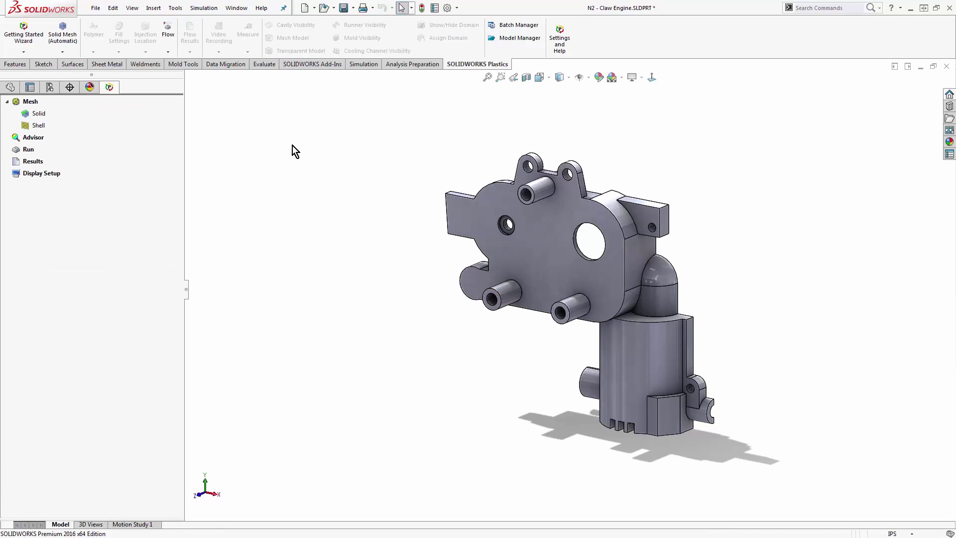
right_click(36, 114)
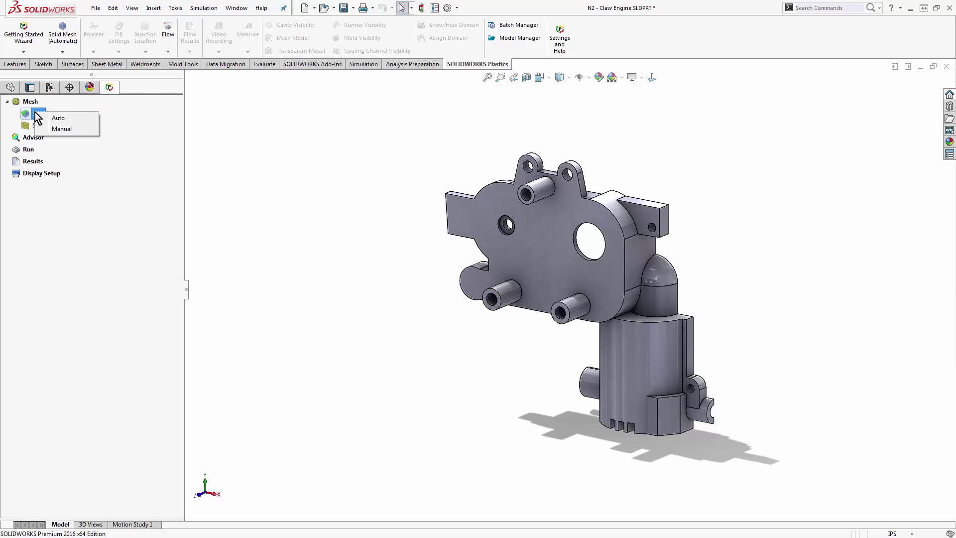
left_click(79, 128)
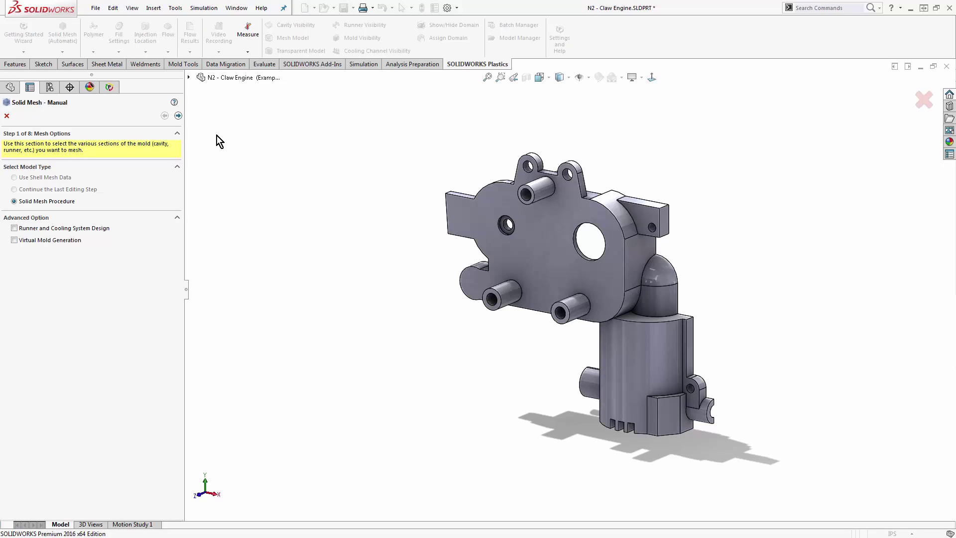
left_click(178, 116)
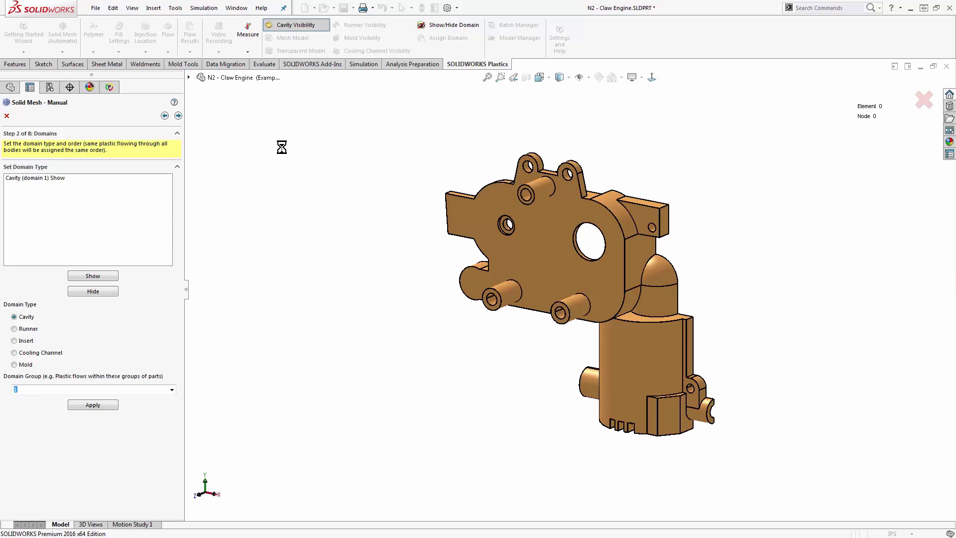
left_click(56, 178)
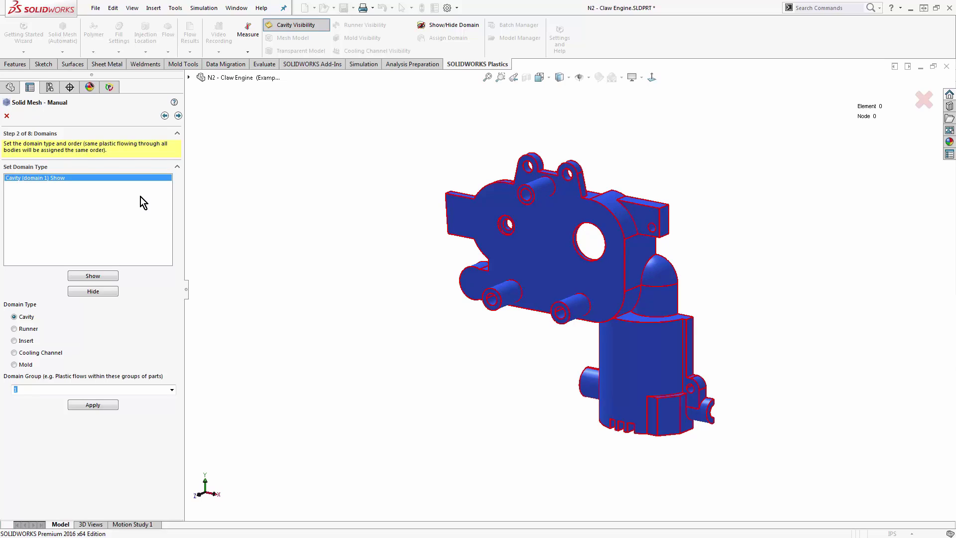
left_click(178, 116)
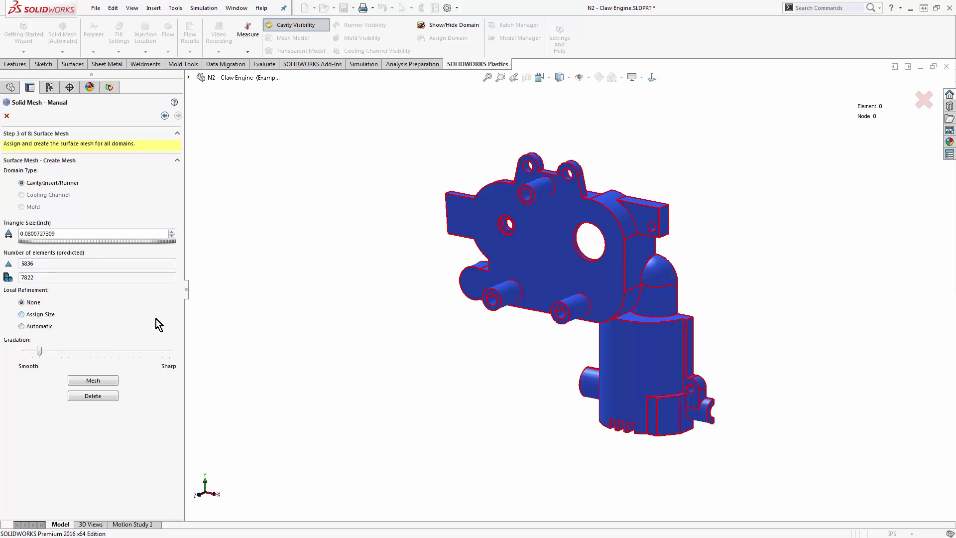
Step: Shift the surface mesh gradation towards Sharp and mesh the cavity with a triangle size of 0.0800727309 inch and no local refinement
left_click(172, 231)
left_click(171, 236)
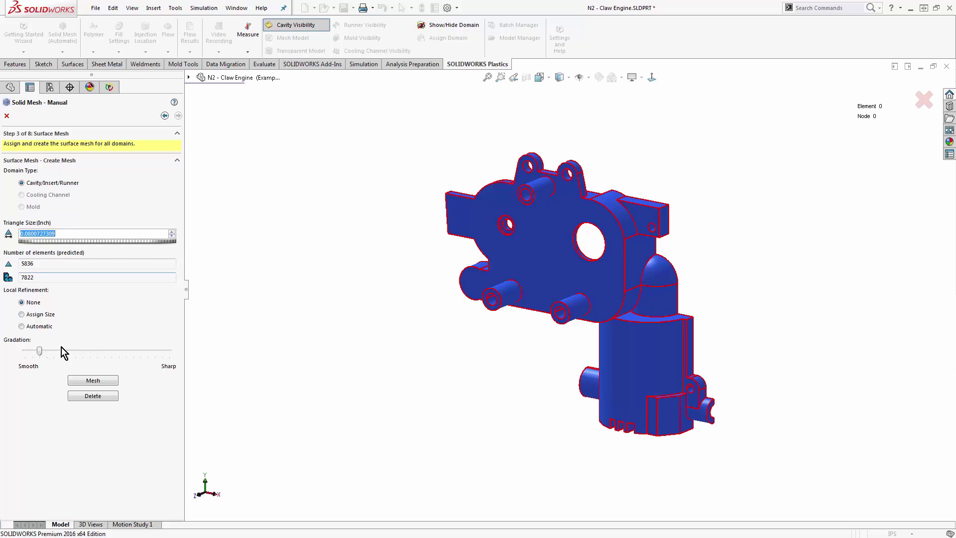
left_click_drag(40, 352, 87, 349)
left_click(112, 380)
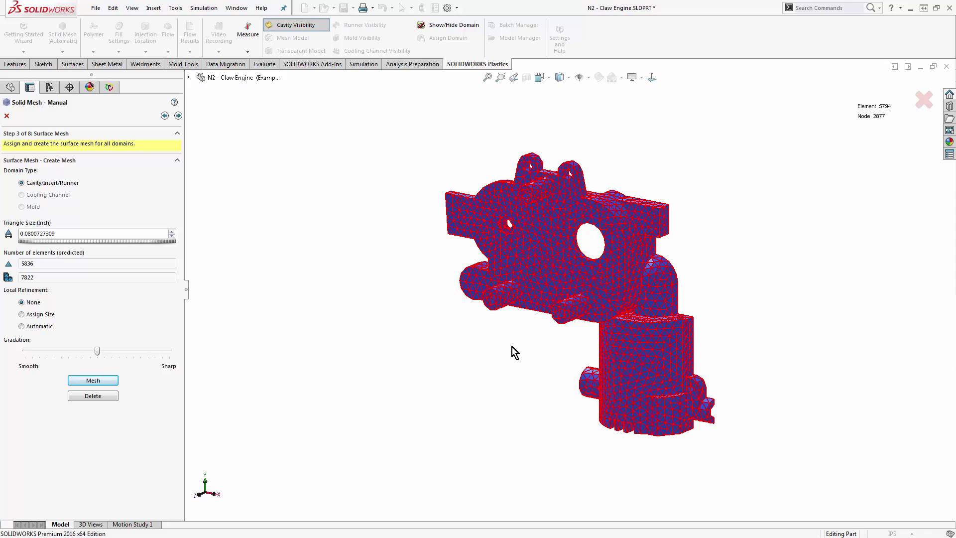
Step: Examine the surface mesh around the hole in the upper left lug and delete the mesh
key("ctrl+1")
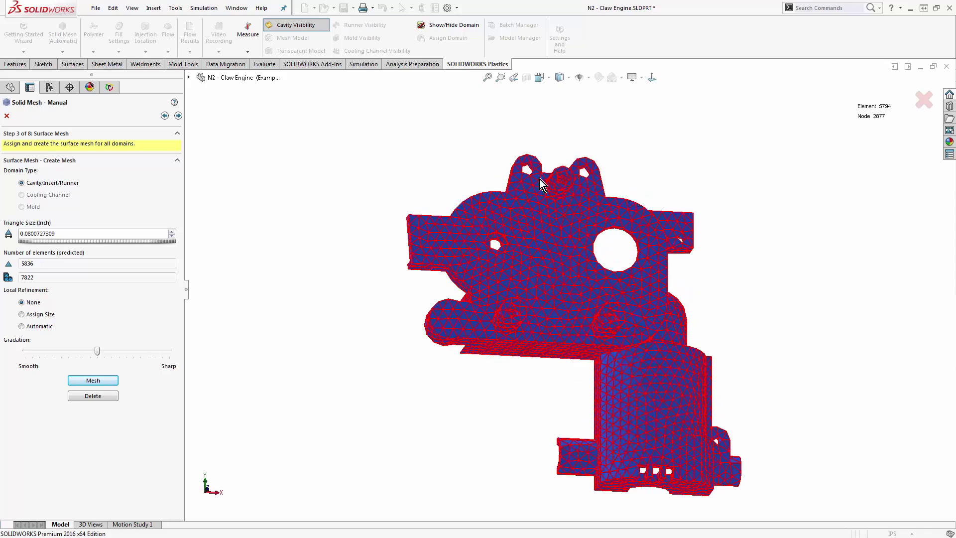
scroll(541, 185, "down", 6)
scroll(550, 320, "down", 4)
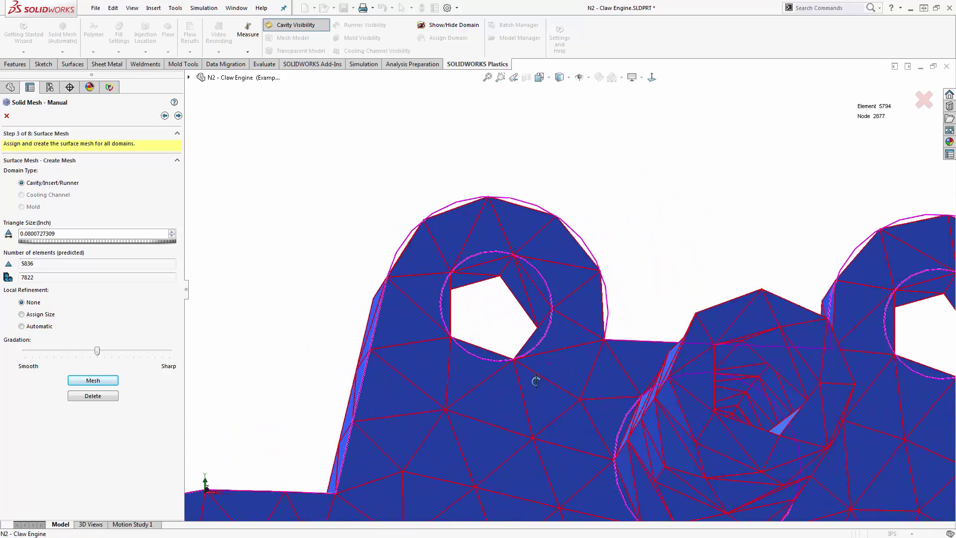
middle_click_drag(536, 381, 501, 430)
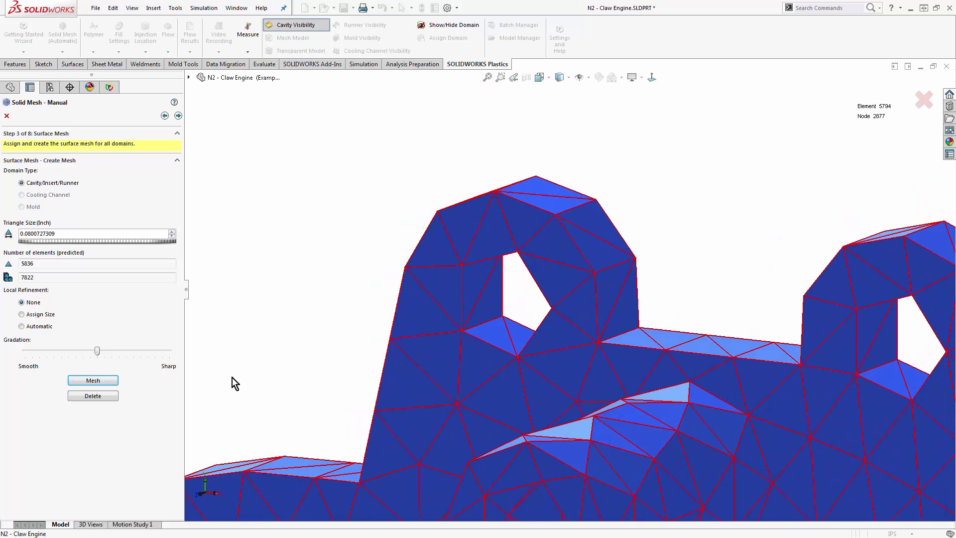
left_click(103, 397)
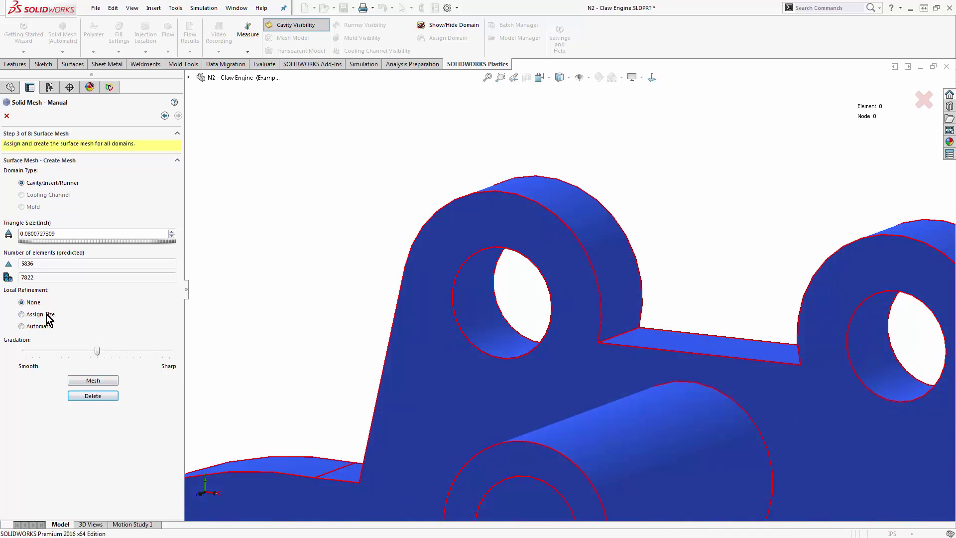
Step: Assign a local triangle size of 0.0240219 to the inner surface of the upper left lug's hole
left_click(22, 314)
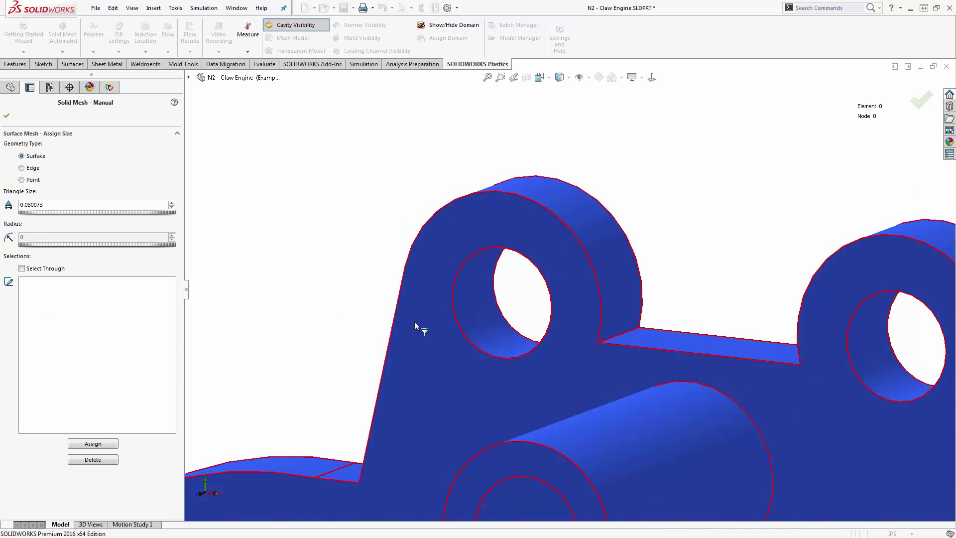
left_click(171, 207)
left_click(171, 208)
left_click(171, 208)
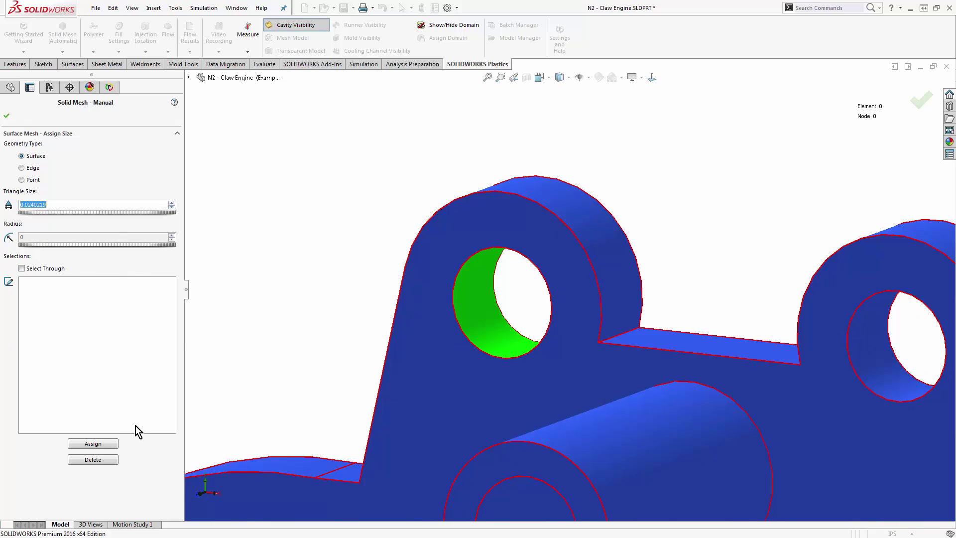
left_click(93, 443)
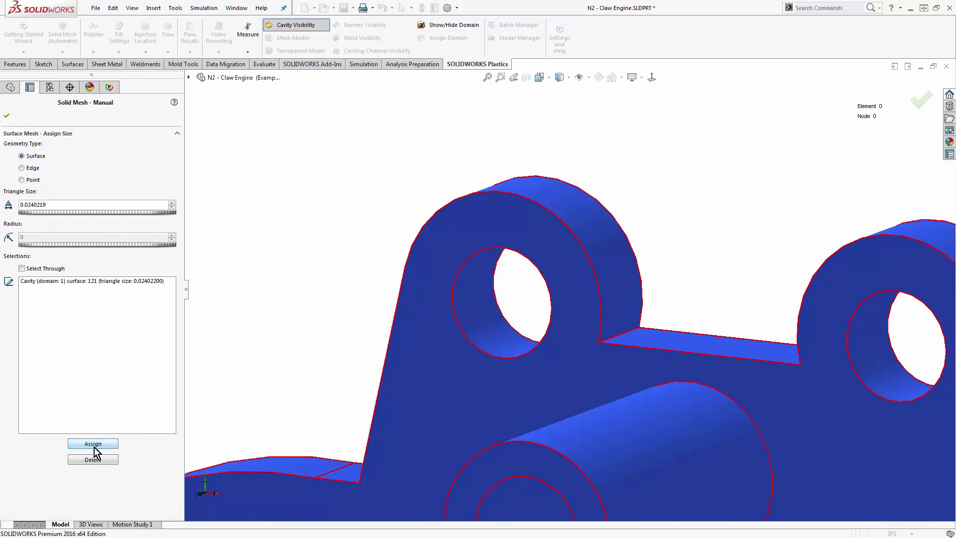
left_click(6, 116)
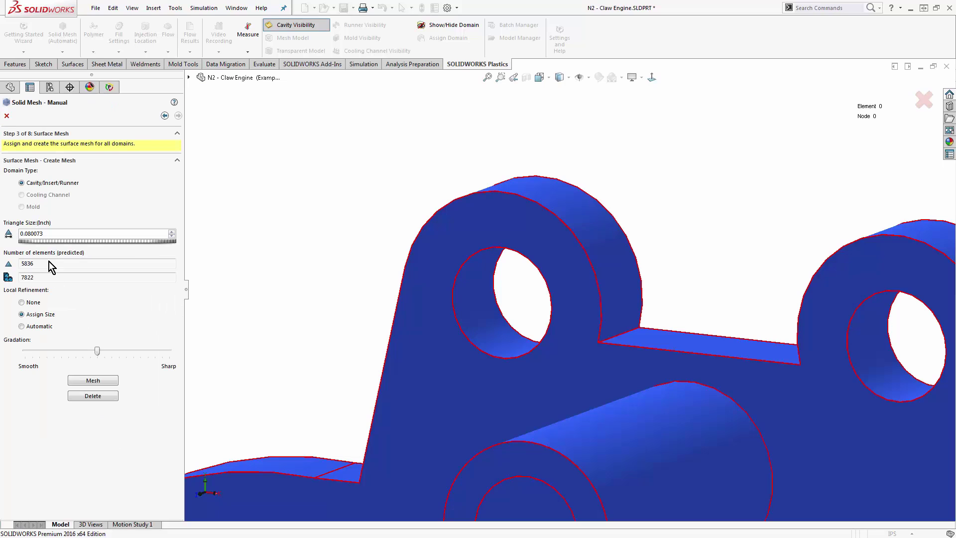
Step: Generate the locally refined surface mesh and review its quality summary
left_click(88, 379)
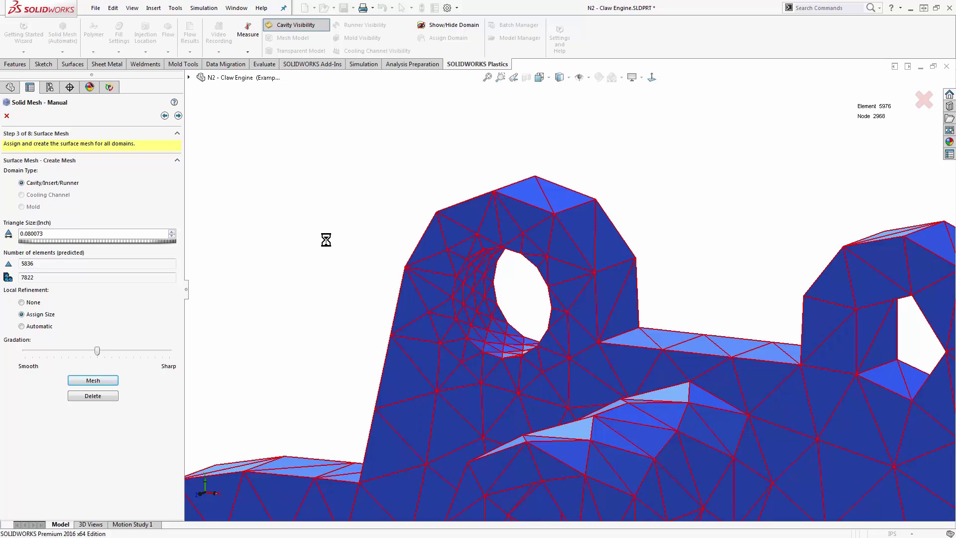
left_click(177, 115)
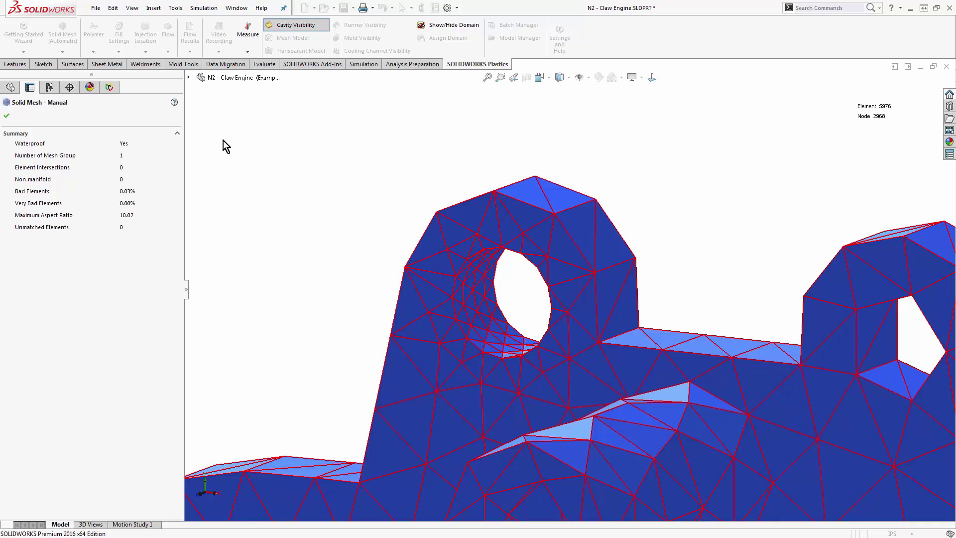
left_click(6, 116)
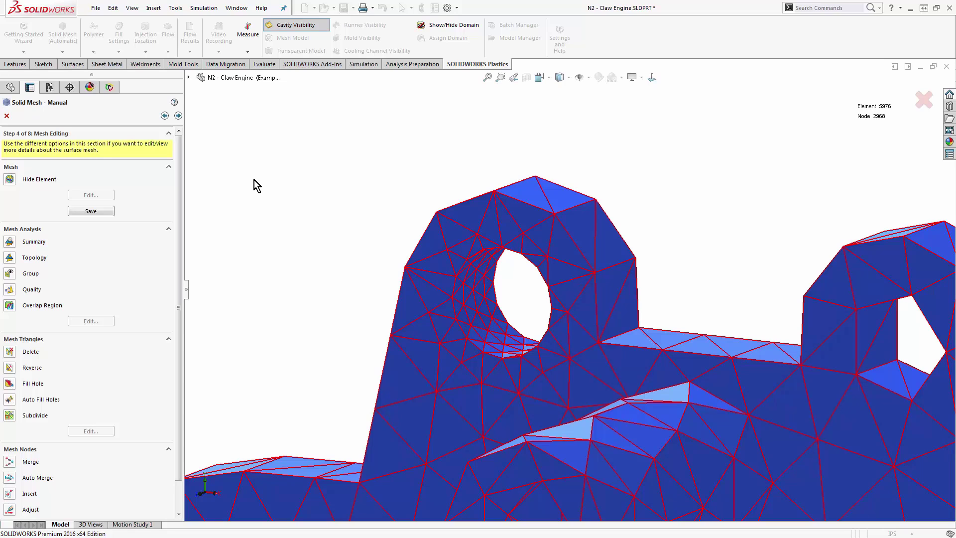
Step: Create a Hybrid solid mesh of the cavity from the Tetrahedral type and inspect the clipped cross-section
left_click(176, 116)
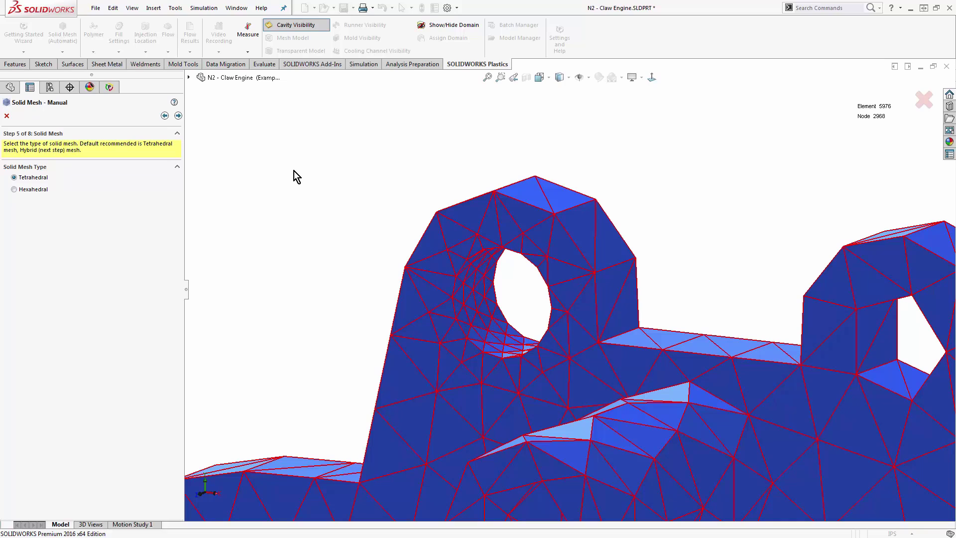
left_click(178, 115)
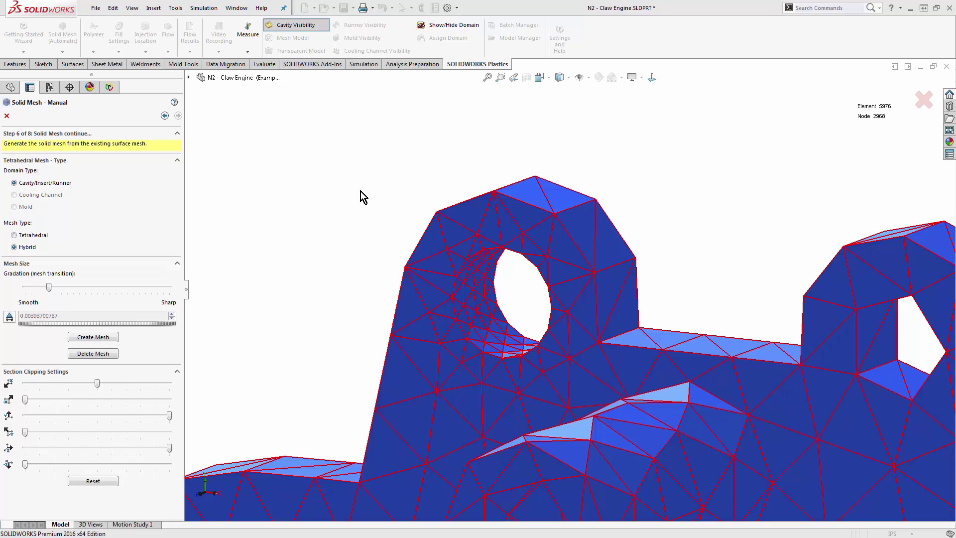
key("f")
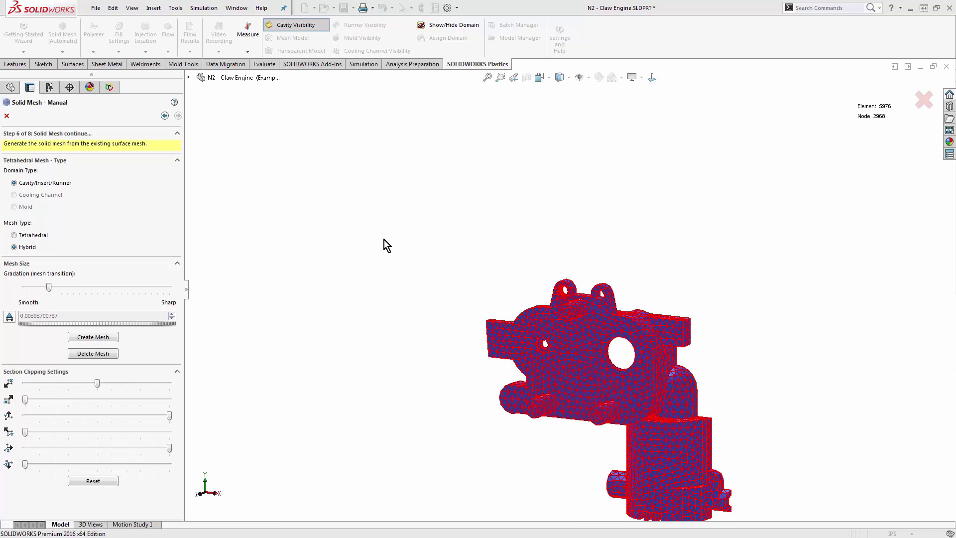
left_click(102, 338)
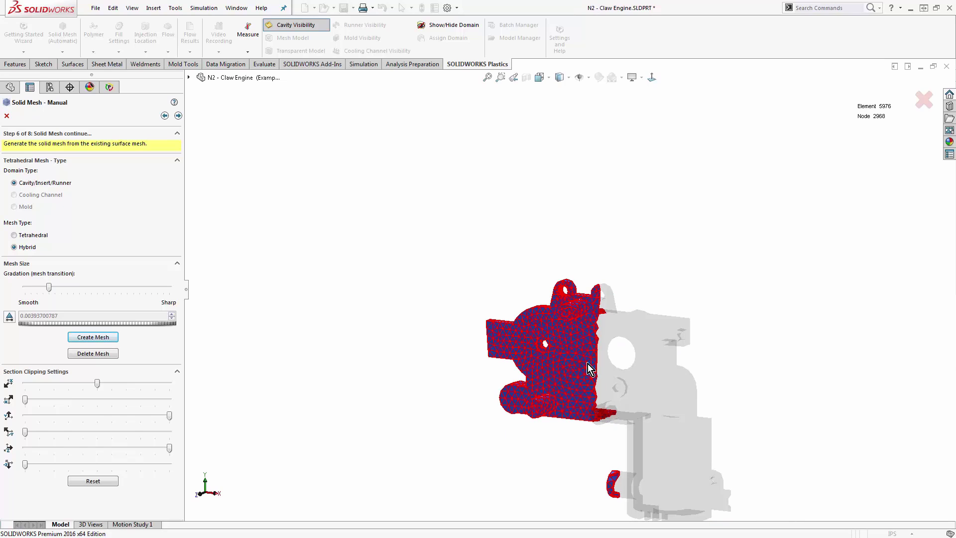
middle_click_drag(429, 351, 601, 373)
scroll(604, 363, "down", 6)
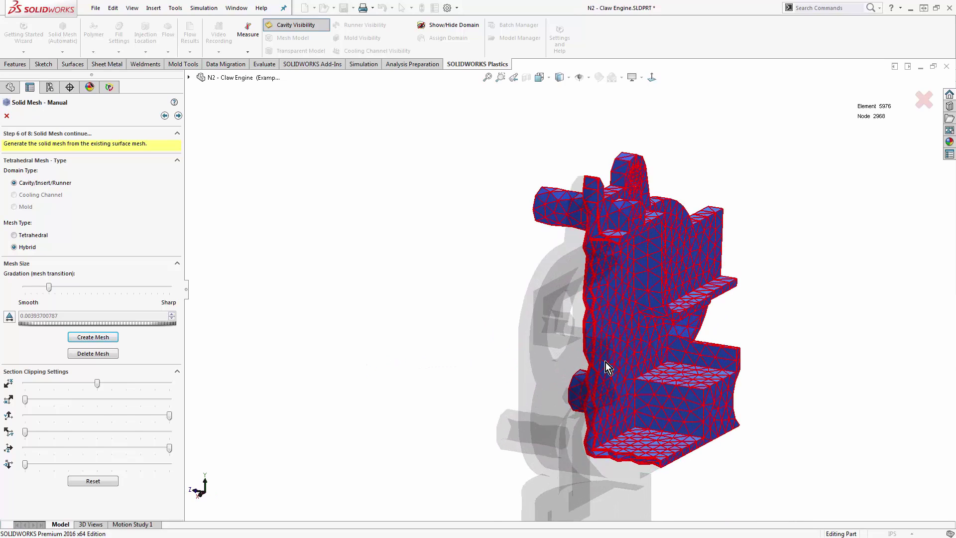
scroll(570, 322, "down", 3)
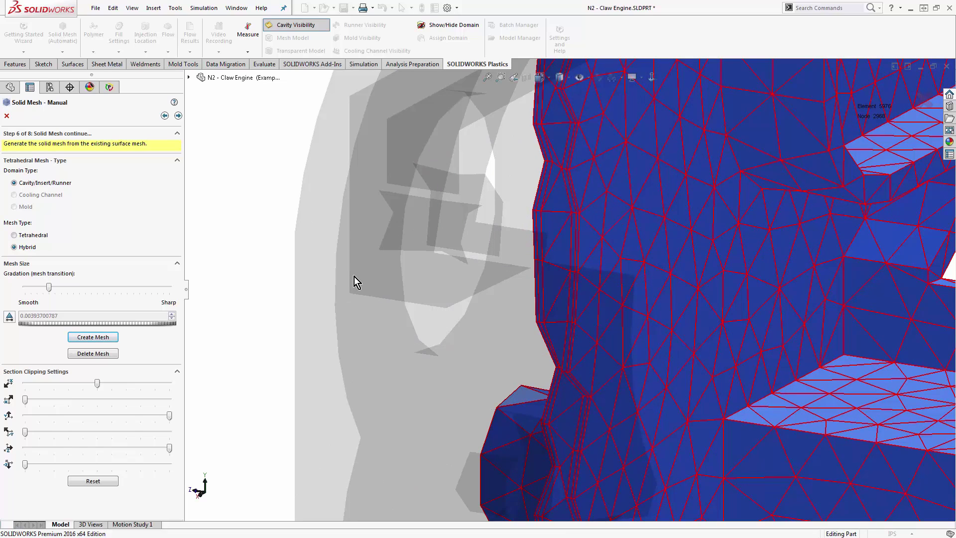
Step: Review the complete solid mesh from the part's open side and finish the manual solid meshing procedure
left_click(178, 116)
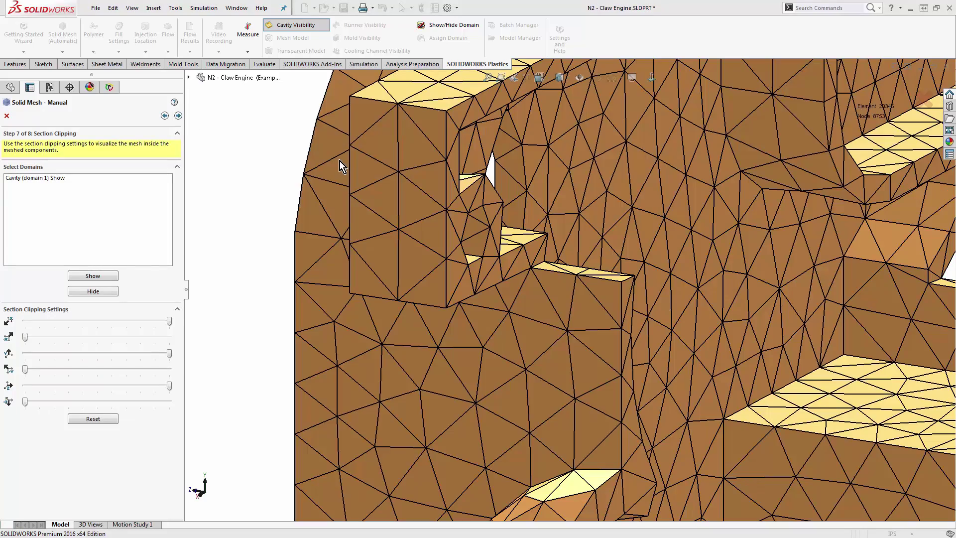
key("f")
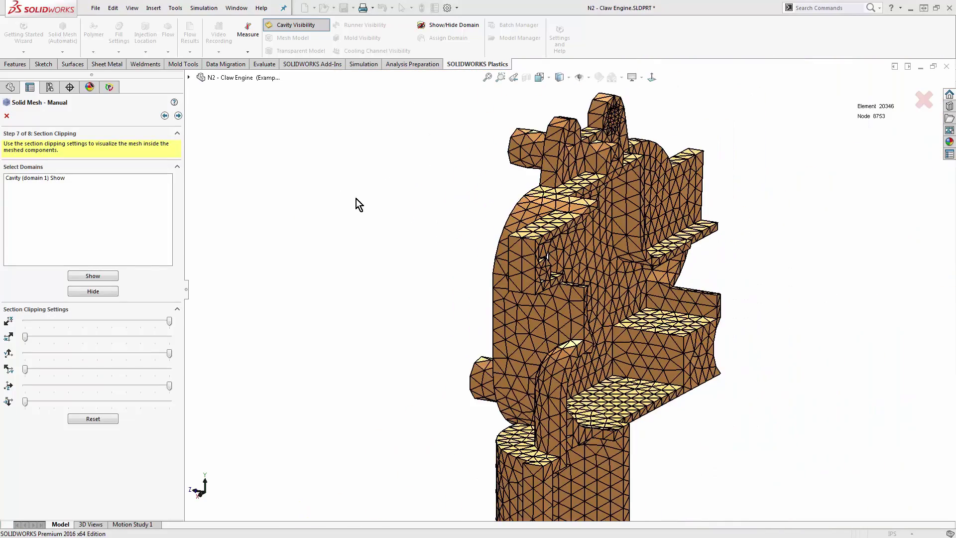
middle_click_drag(461, 280, 341, 277)
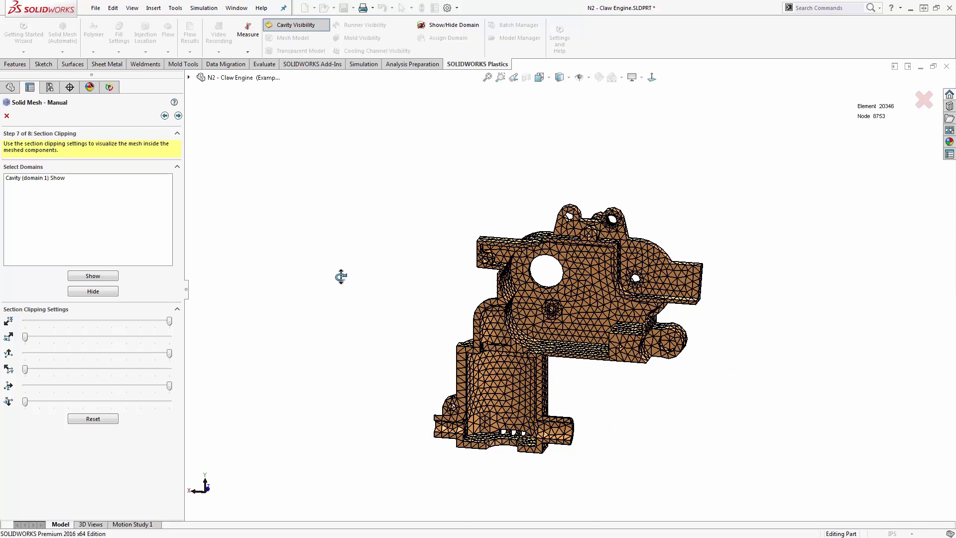
left_click(175, 118)
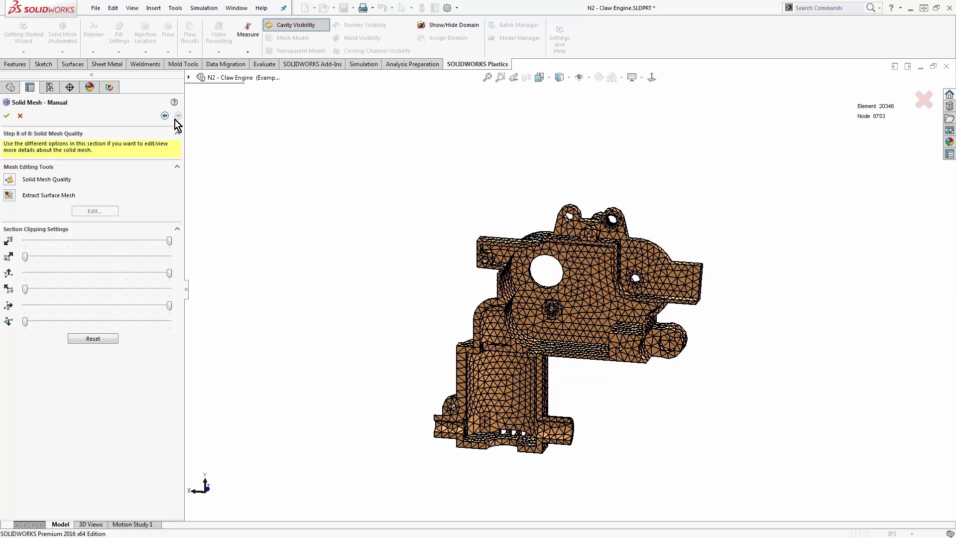
left_click(7, 116)
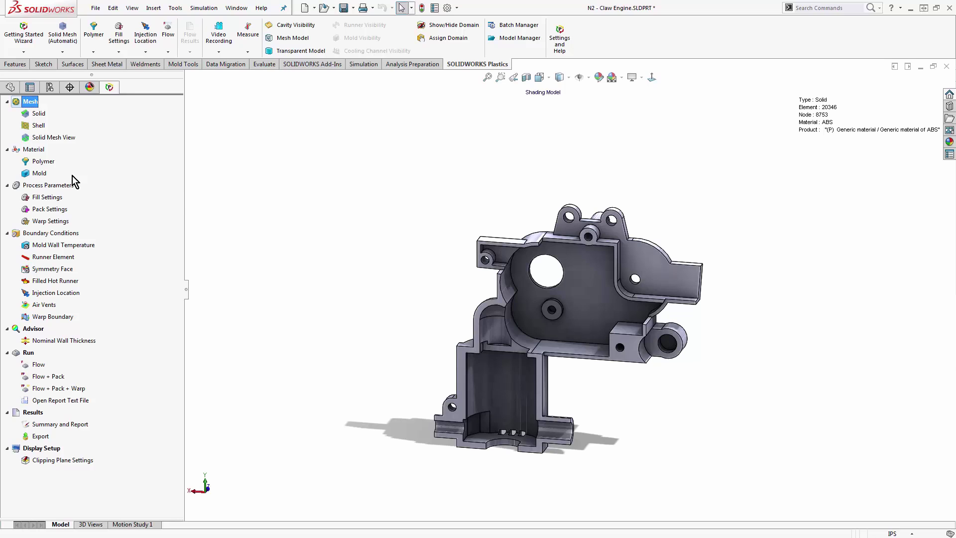
Step: Open the polymer database and examine the generic ABS material's PVT, thermal and elastic modulus curves
right_click(41, 161)
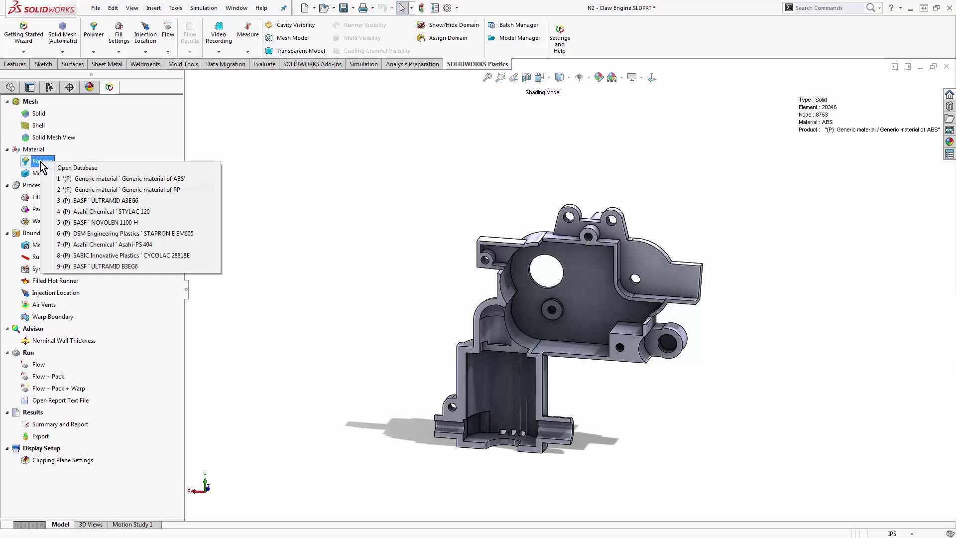
left_click(136, 169)
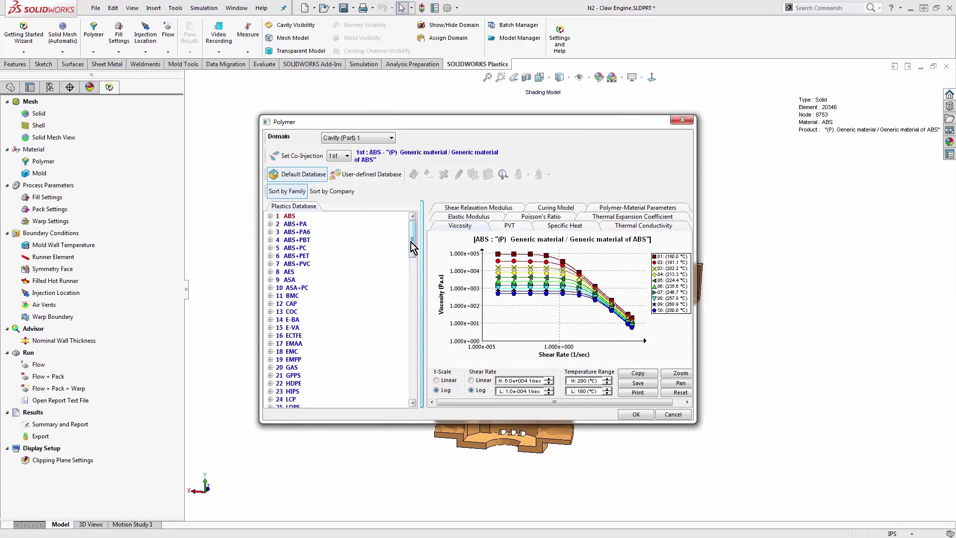
mouse_move(412, 244)
left_mouse_down()
mouse_move(415, 401)
mouse_move(414, 234)
left_mouse_up()
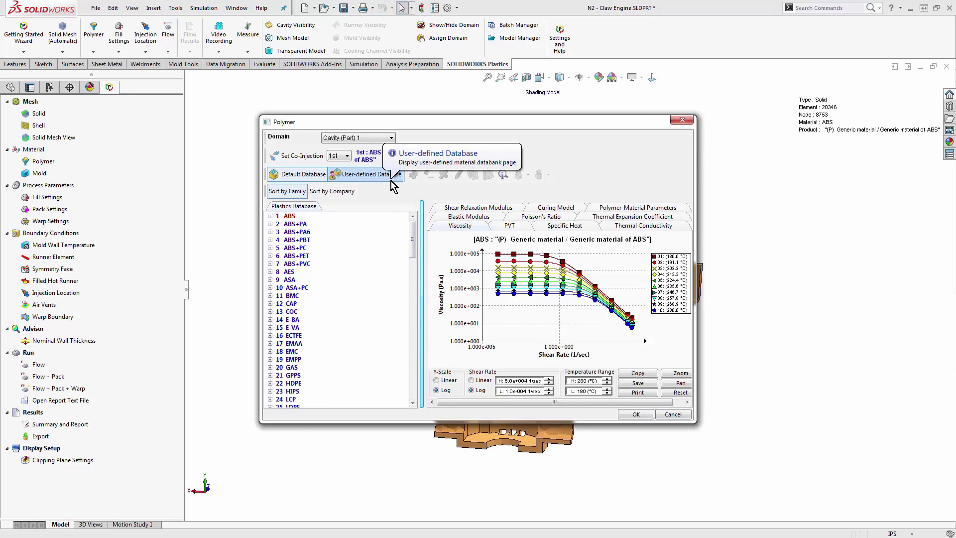
left_click(509, 225)
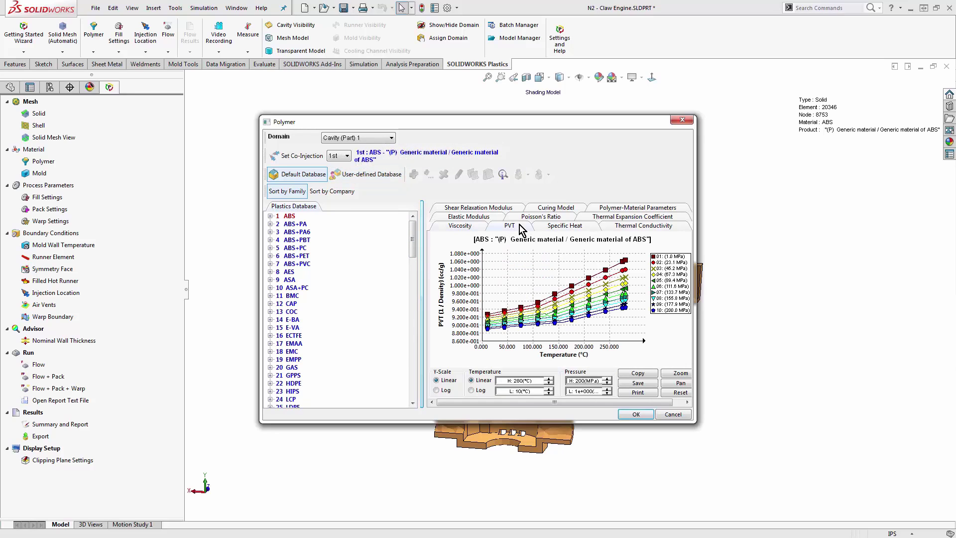
left_click(552, 225)
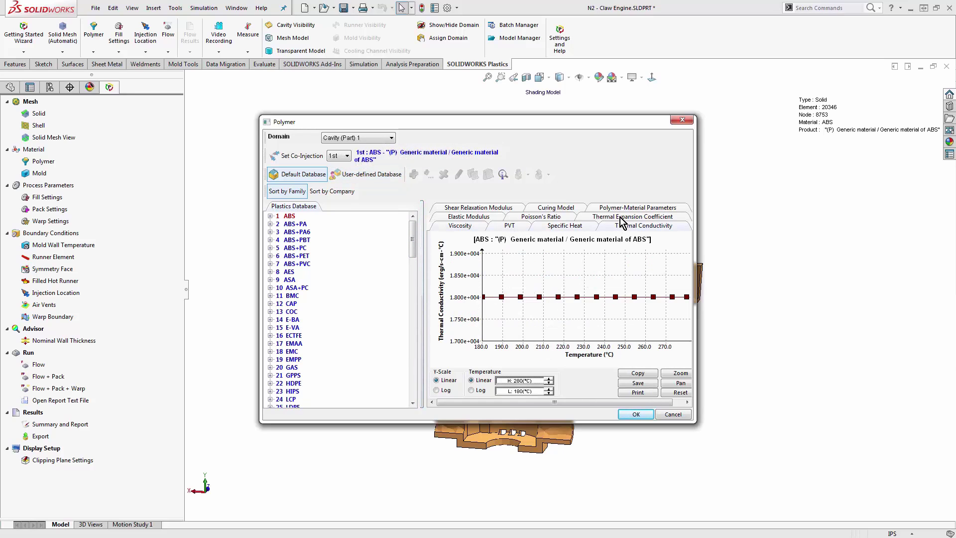
left_click(623, 217)
left_click(550, 226)
left_click(482, 228)
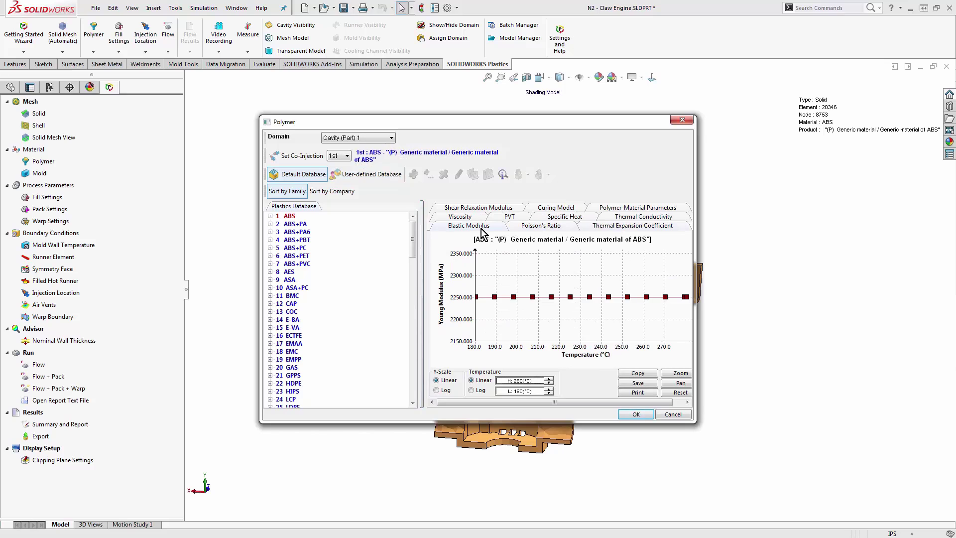
Step: Expand the ABS family in the plastics database and accept Generic material of ABS as the cavity's polymer
left_click(476, 217)
left_click(270, 216)
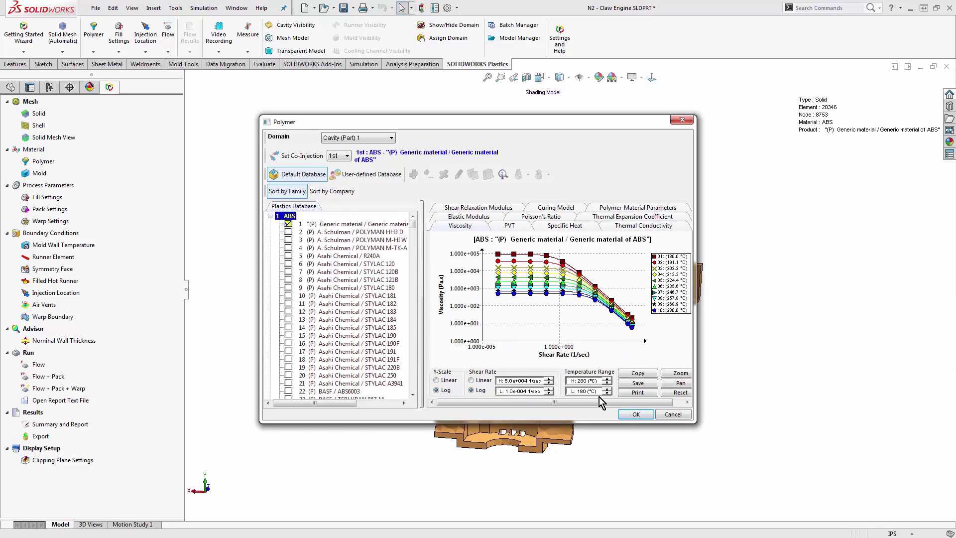
left_click(635, 414)
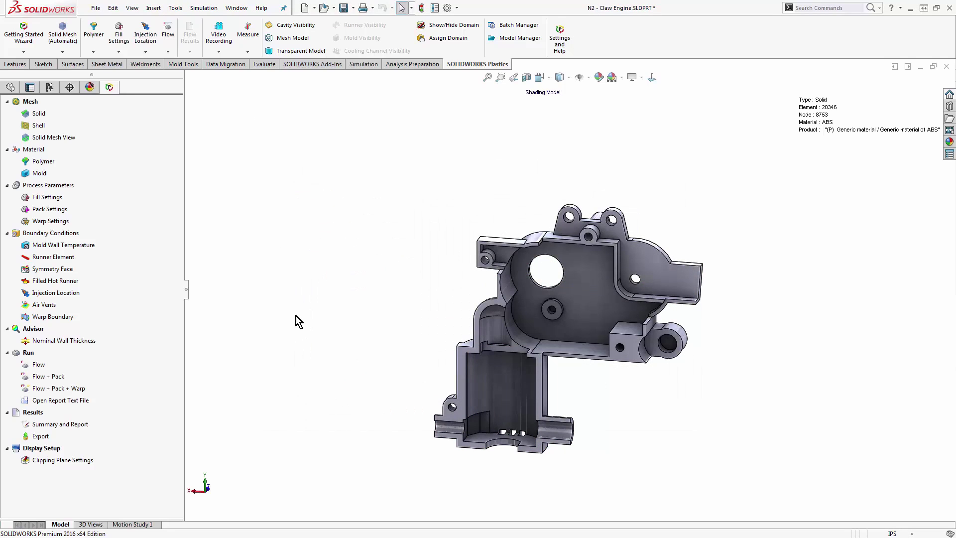
Step: Open the Fill Settings and examine the process parameters and fiber orientation calculation options
right_click(46, 200)
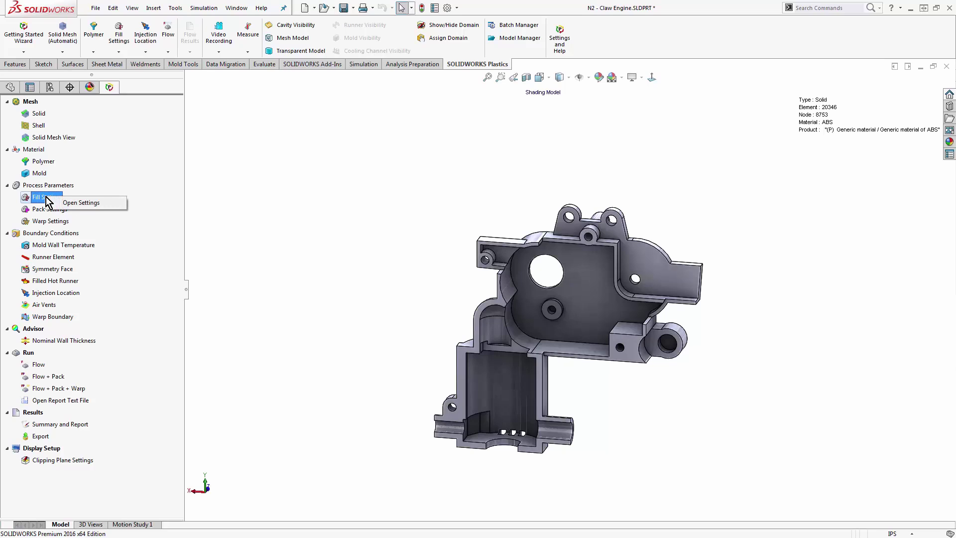
left_click(111, 203)
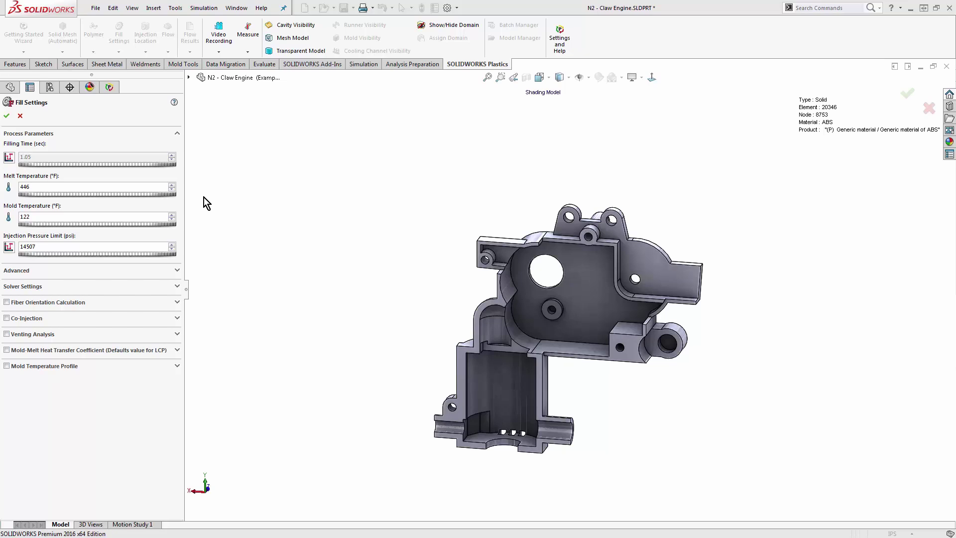
left_click(177, 301)
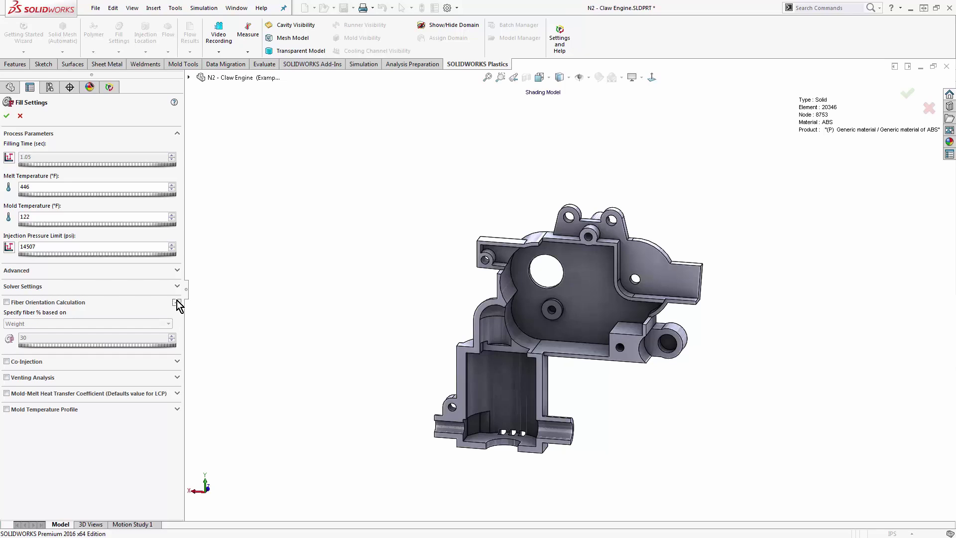
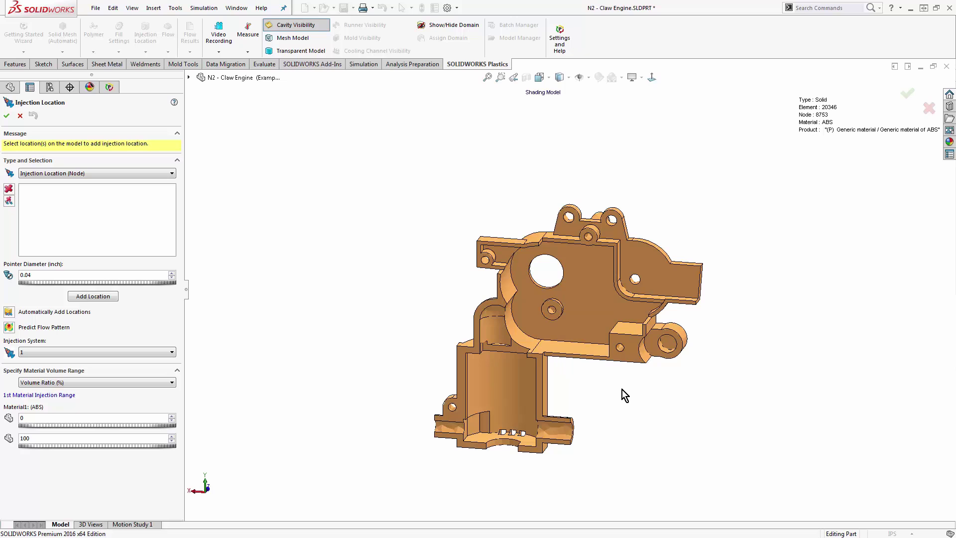
Step: Show the mesh and add a 0.04 inch node injection location at about (-0.91, 1.09, 0.34) on the flat outer side wall
middle_click_drag(623, 390, 591, 286)
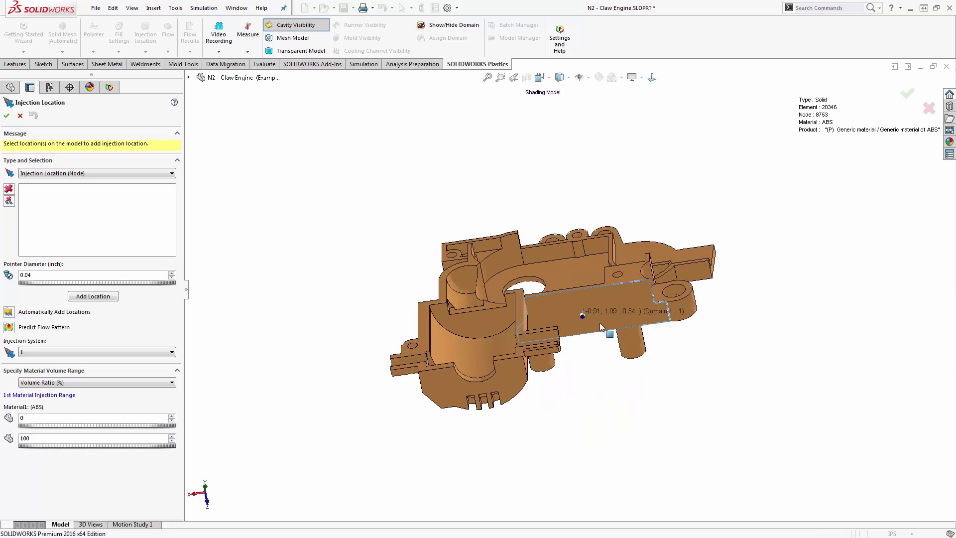
scroll(599, 324, "down", 6)
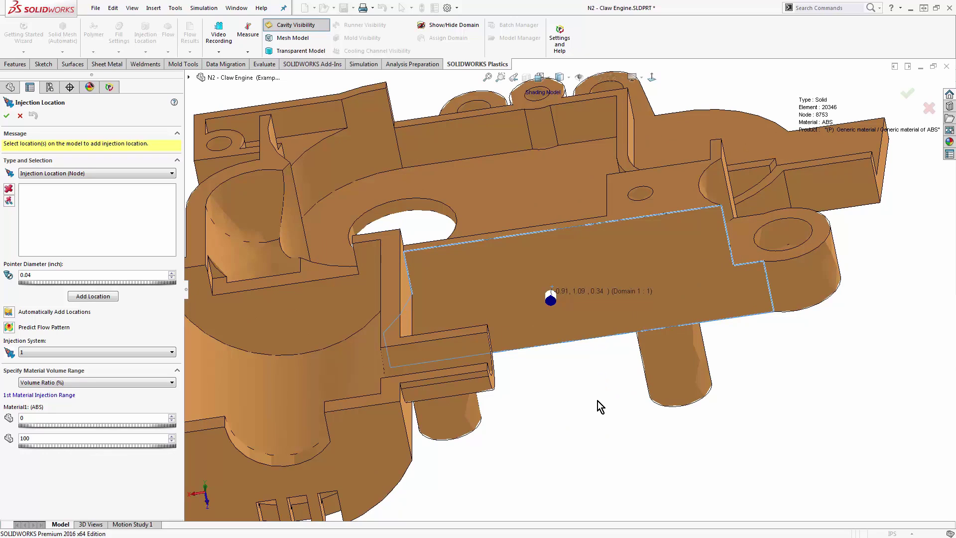
left_click(293, 38)
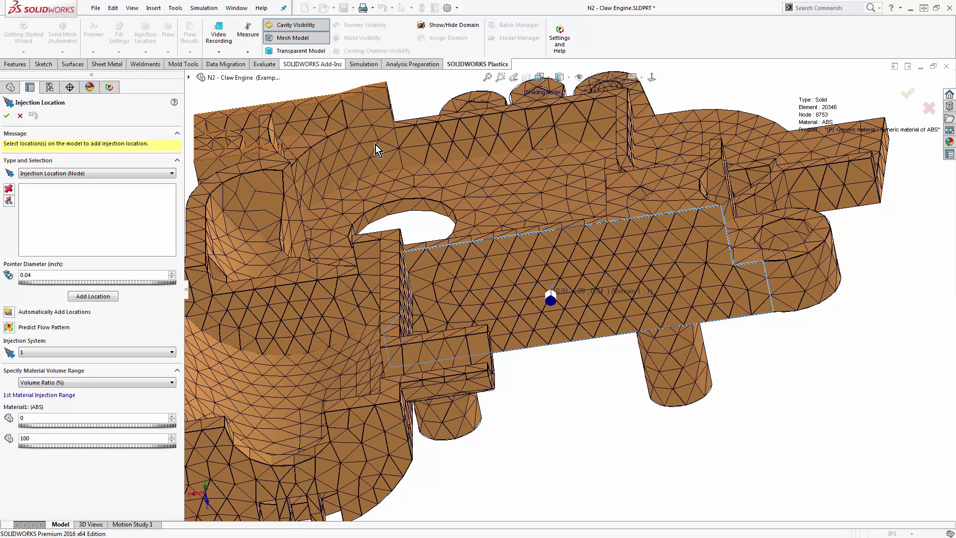
key("ctrl+8")
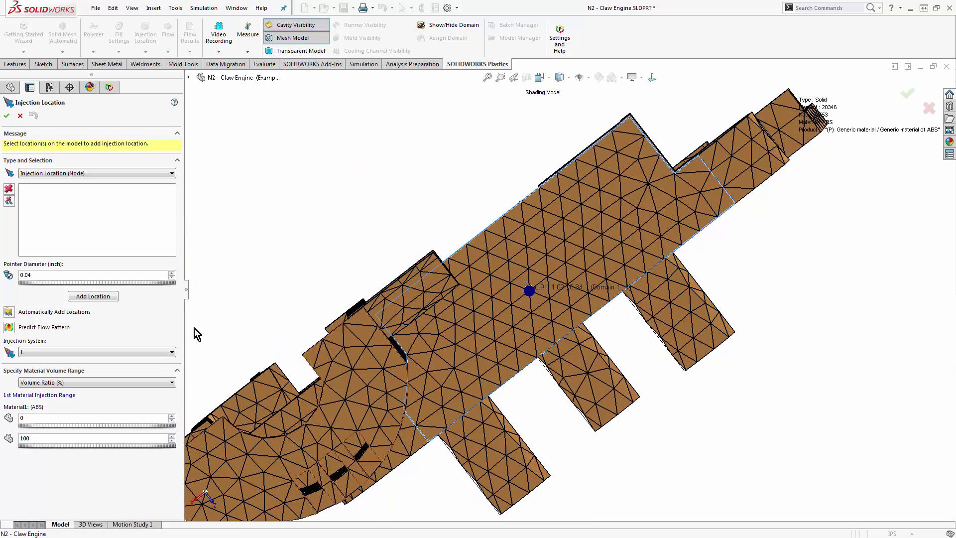
left_click(79, 297)
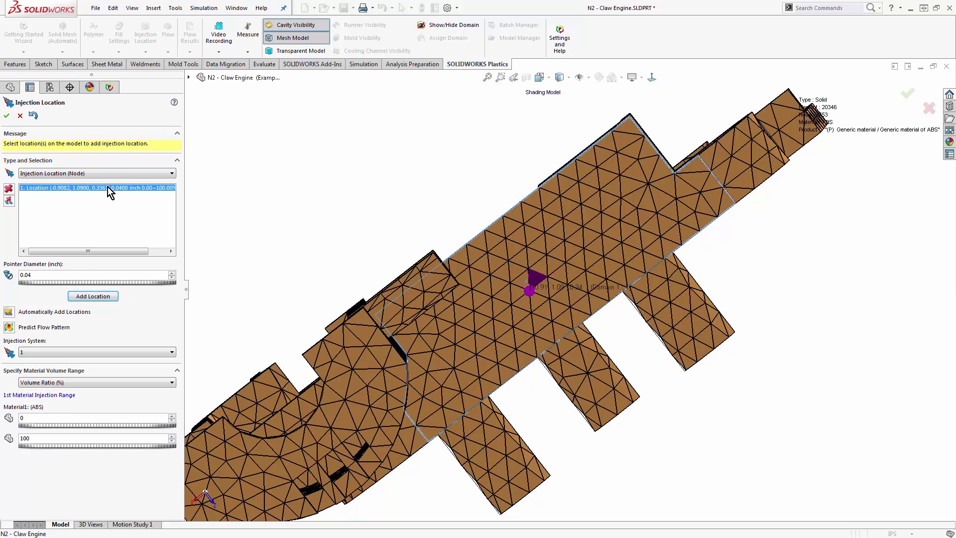
Step: Try a face-based injection location on the flat outer side wall and return to the Injection Location (Node) type
left_click(118, 176)
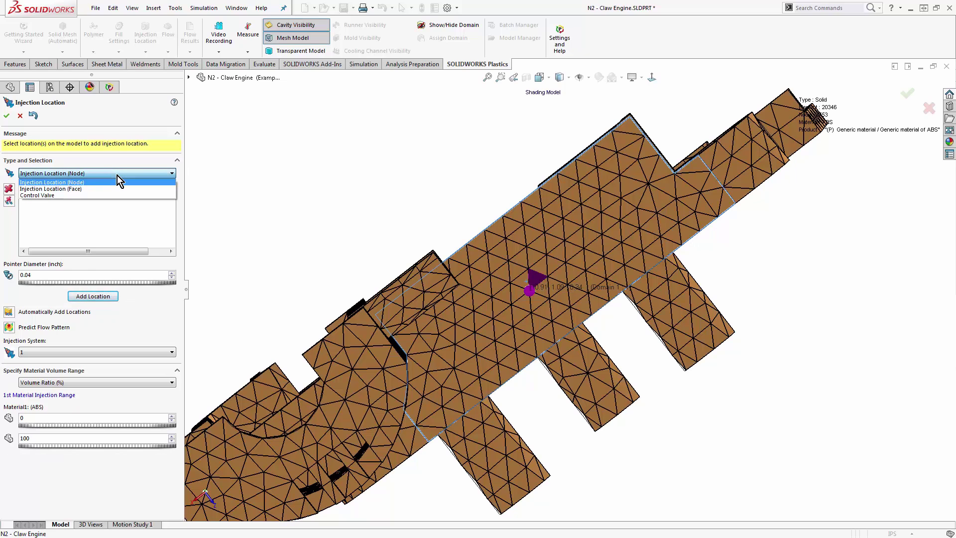
left_click(112, 190)
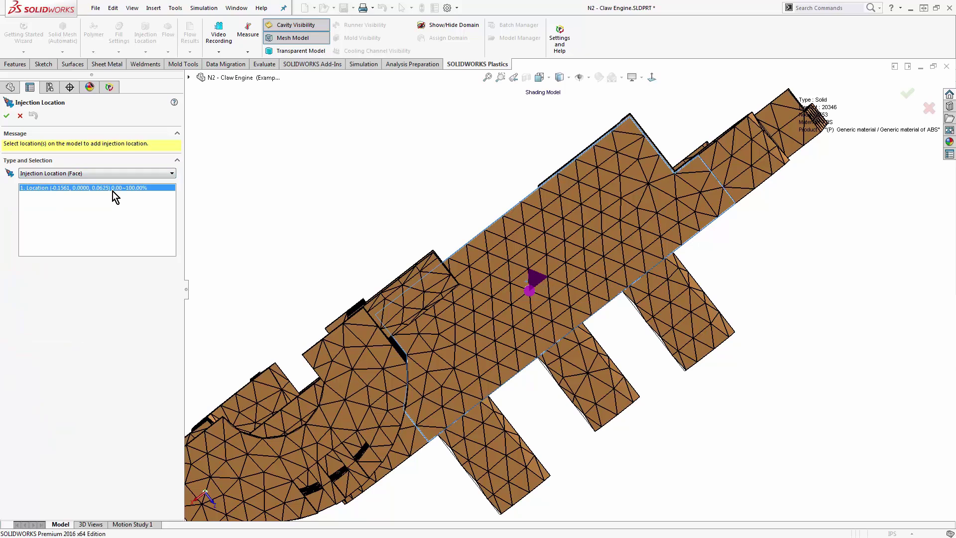
left_click(521, 276)
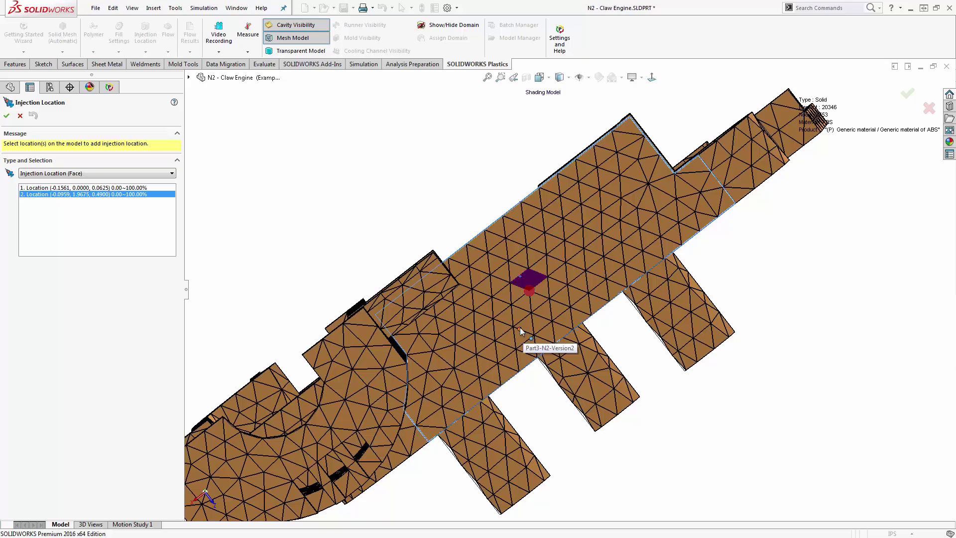
left_click(136, 174)
left_click(133, 182)
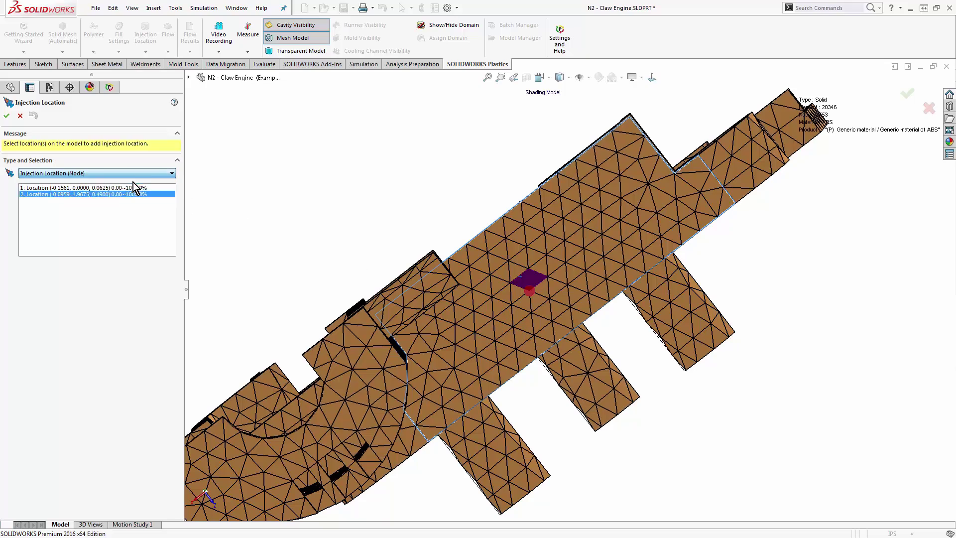
Step: Add a second 0.04 inch node injection location at about (0.34, 1.46, 0.00) on the rounded corner's outer edge
scroll(430, 193, "up", 3)
middle_click_drag(430, 192, 648, 455)
scroll(588, 343, "down", 5)
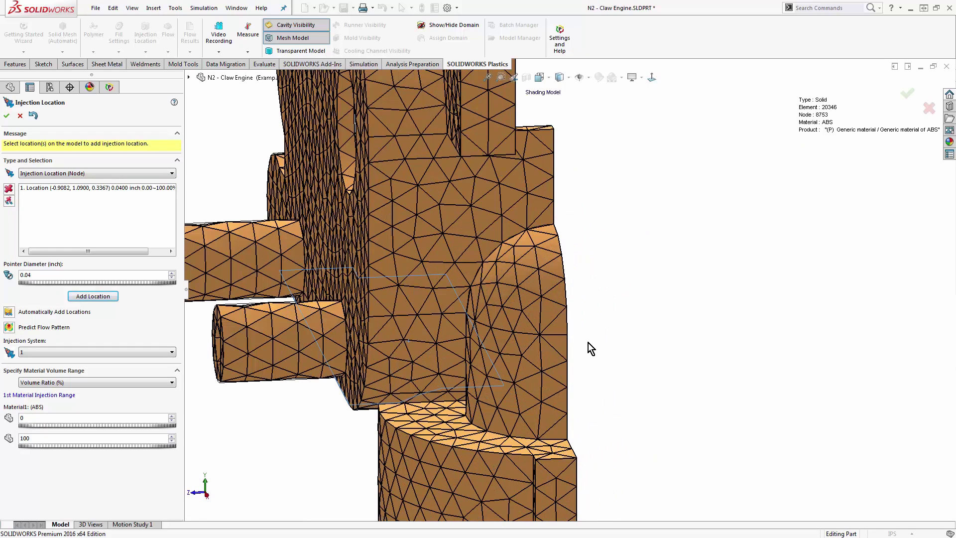
left_click(568, 336)
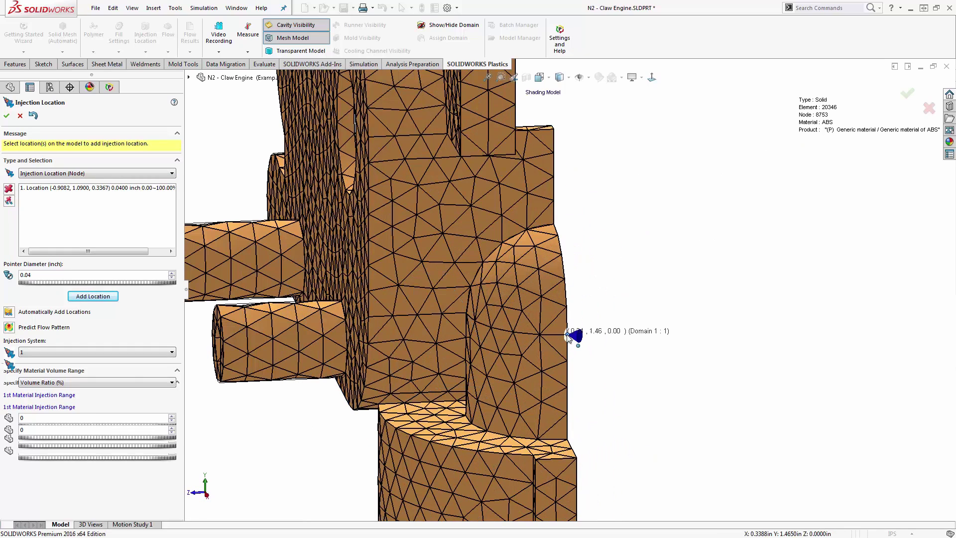
left_click(93, 296)
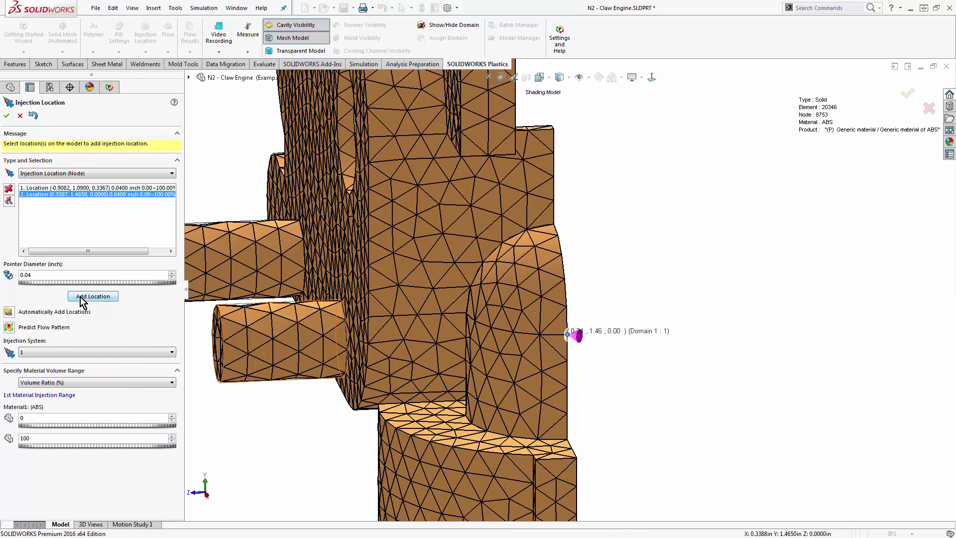
key("f")
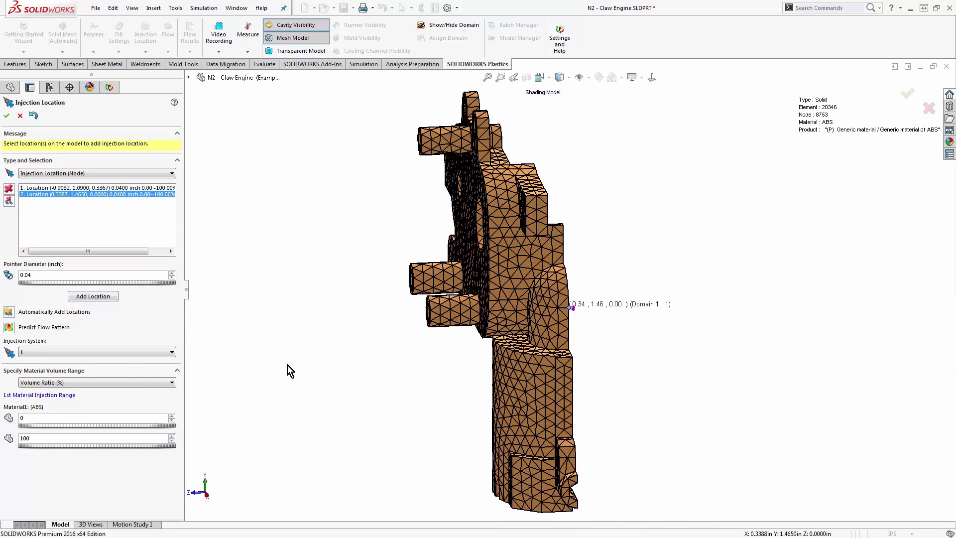
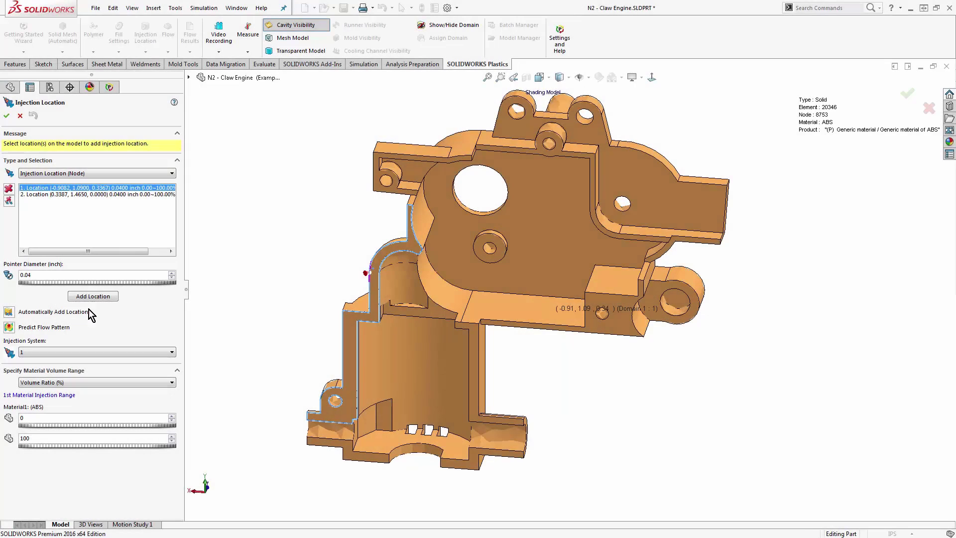
Step: Predict the flow pattern for the two manually placed injection locations and delete both locations
left_click(17, 328)
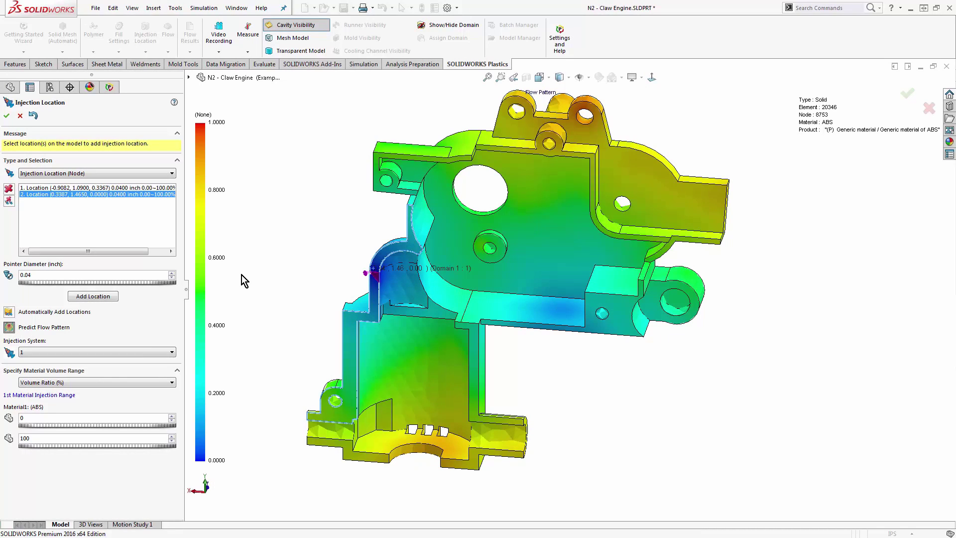
left_click(9, 327)
left_click(9, 188)
left_click(8, 190)
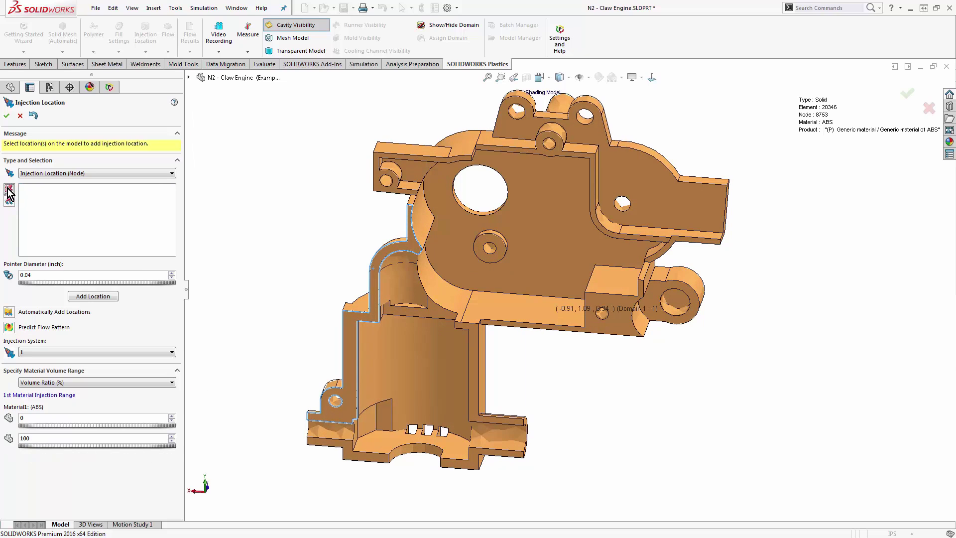
Step: Add three injection locations automatically, predict their flow pattern and accept the injection location settings
left_click(8, 313)
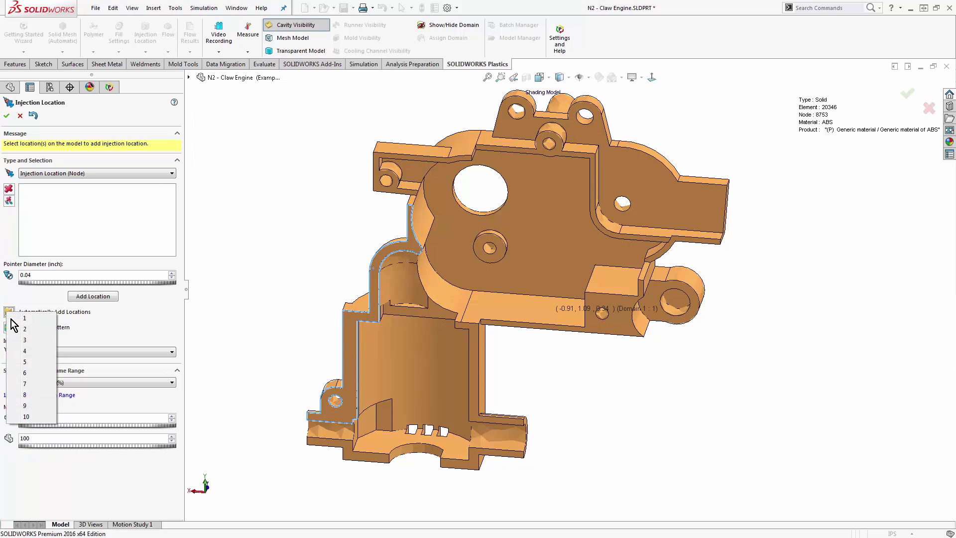
left_click(29, 337)
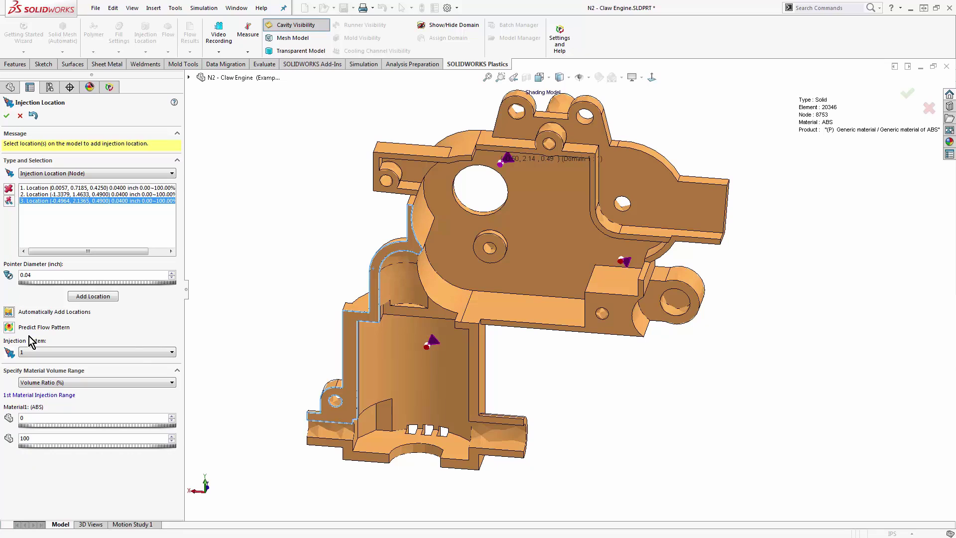
left_click(9, 327)
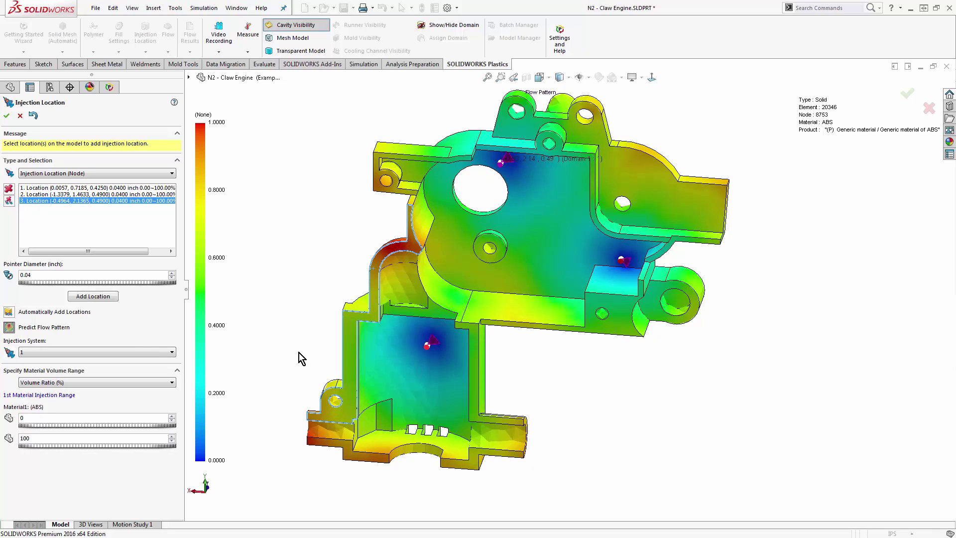
middle_click_drag(298, 353, 303, 320)
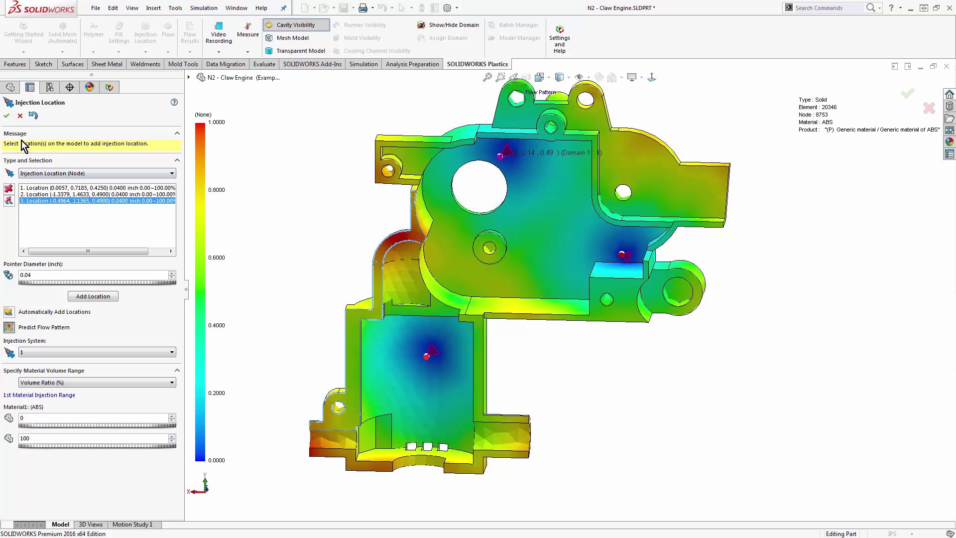
left_click(6, 115)
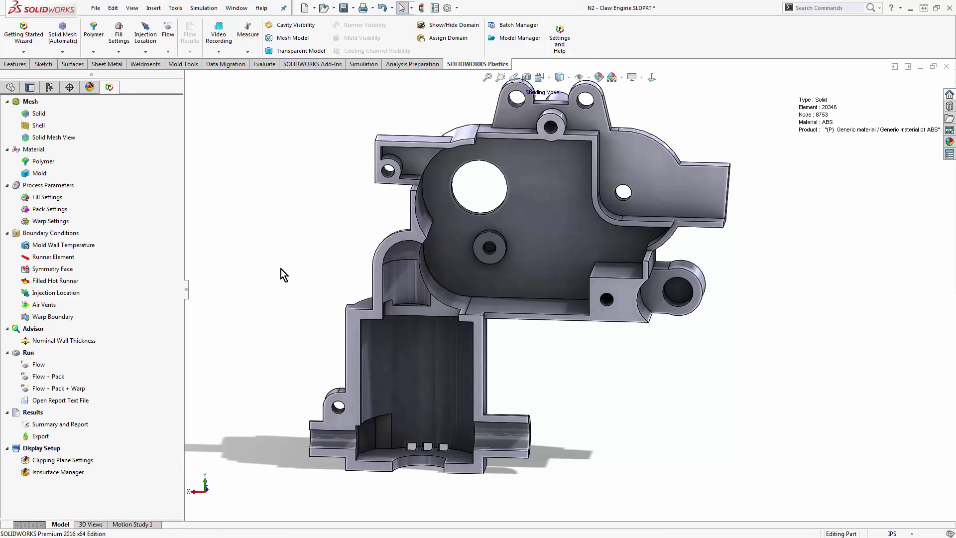
Step: Leave the flow analysis unstarted and activate the part's Default configuration
right_click(37, 364)
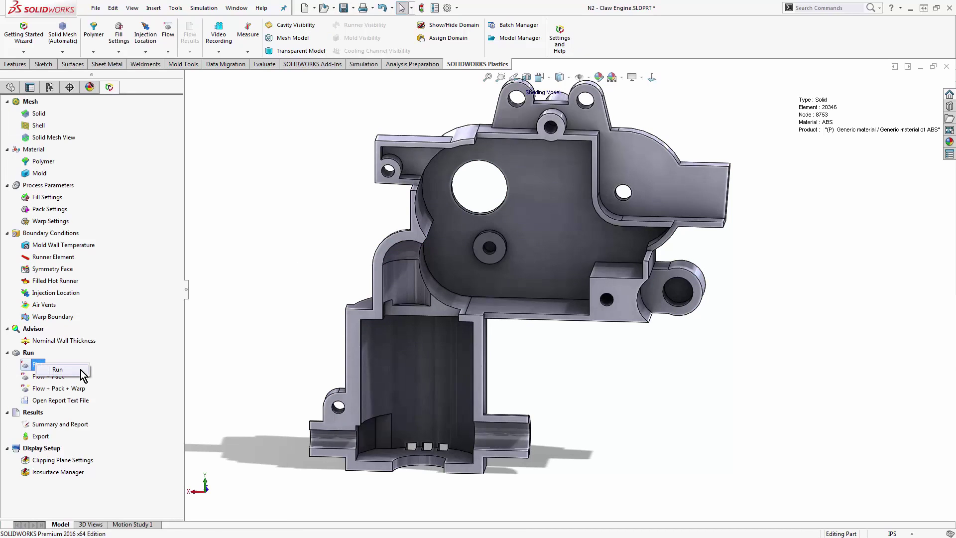
left_click(198, 294)
left_click(50, 87)
double_click(67, 123)
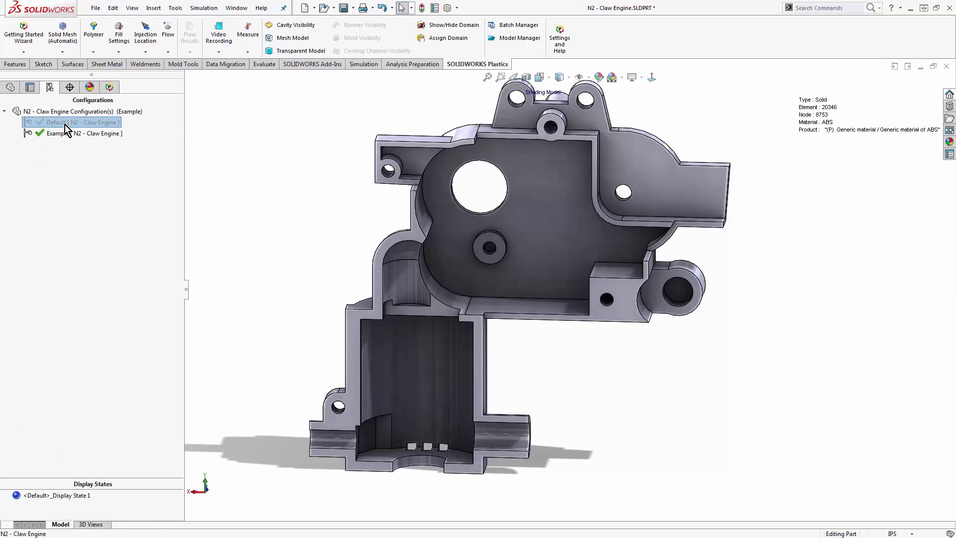
Step: Complete the switch to the Default configuration, then review its node injection locations and accept their settings
left_click(521, 296)
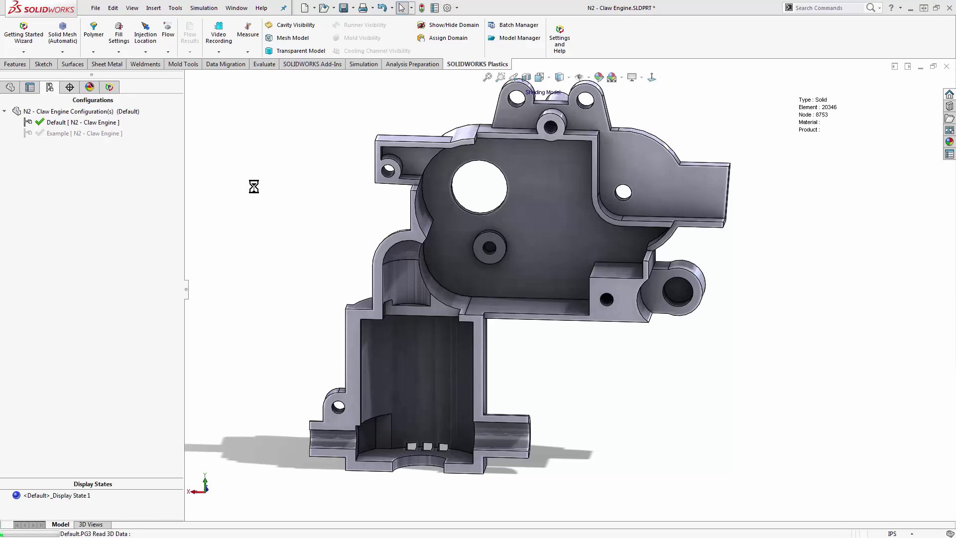
left_click(110, 87)
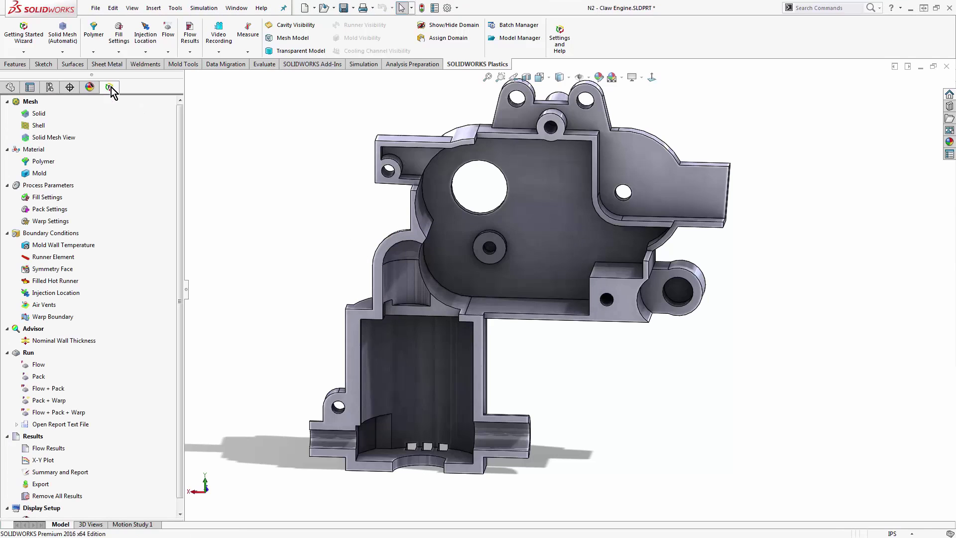
right_click(64, 293)
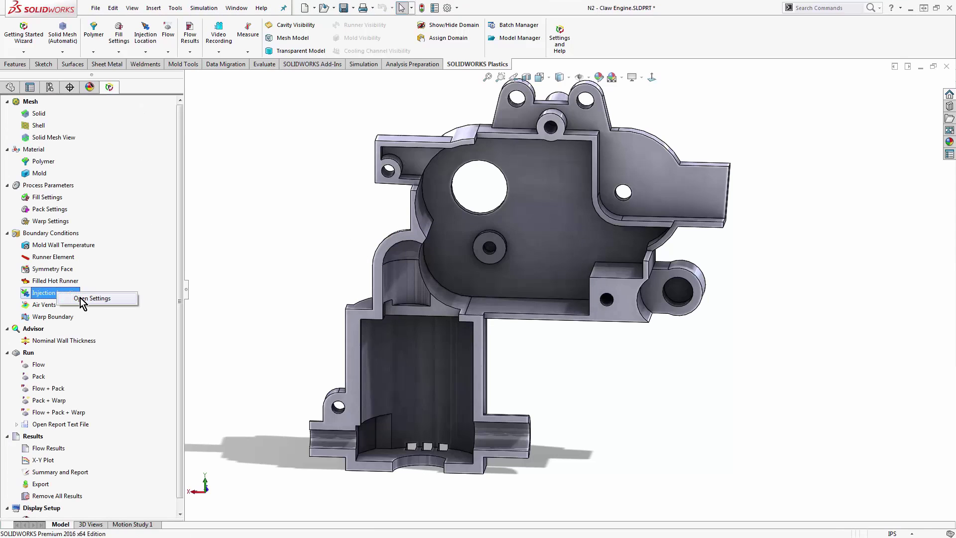
left_click(82, 301)
middle_click_drag(241, 248, 96, 214)
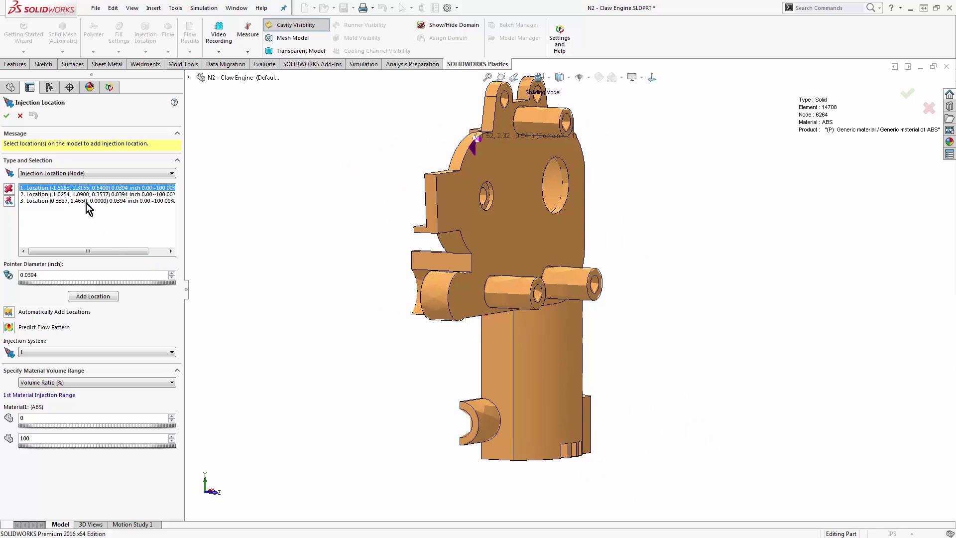
left_click(9, 116)
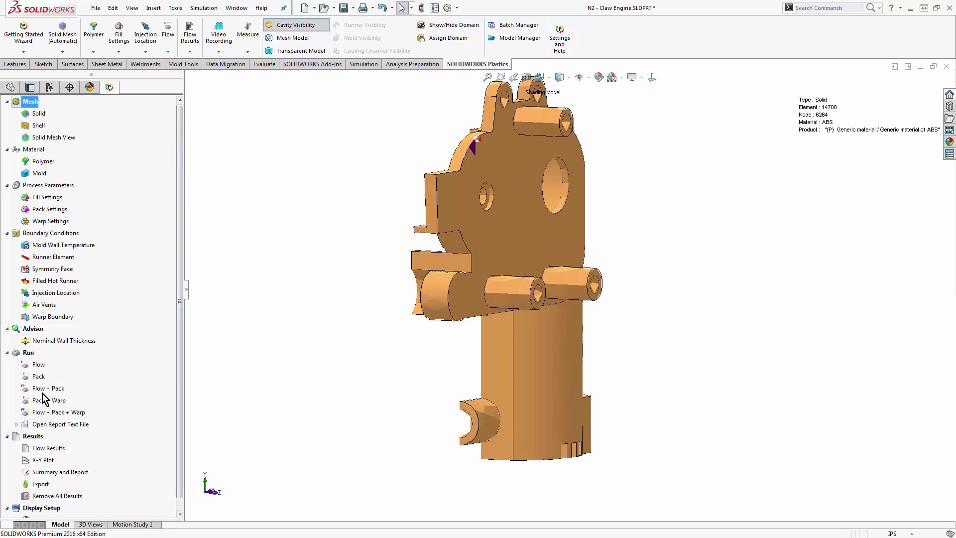
Step: Open the flow results and animate the Fill Time plot, examining the filling from both sides of the part
right_click(37, 448)
left_click(75, 453)
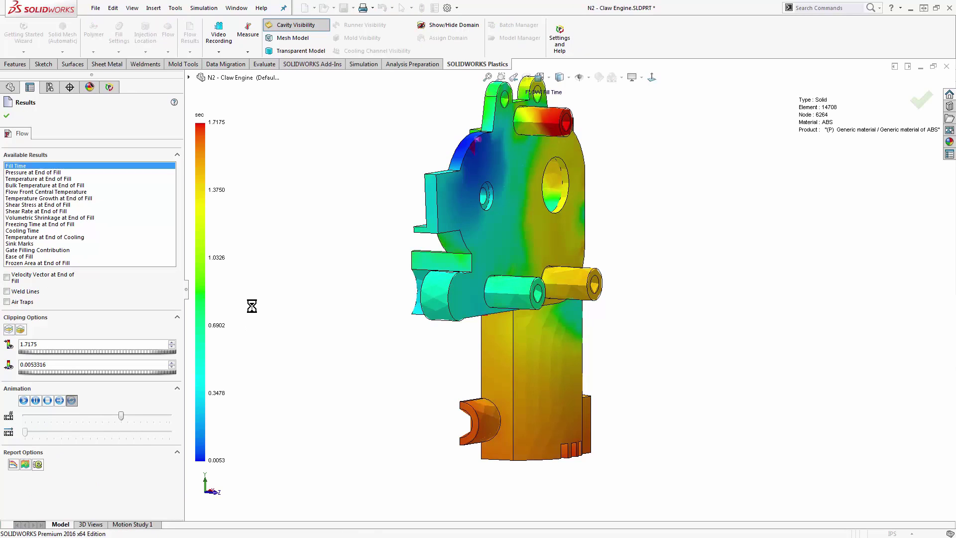
left_click(24, 401)
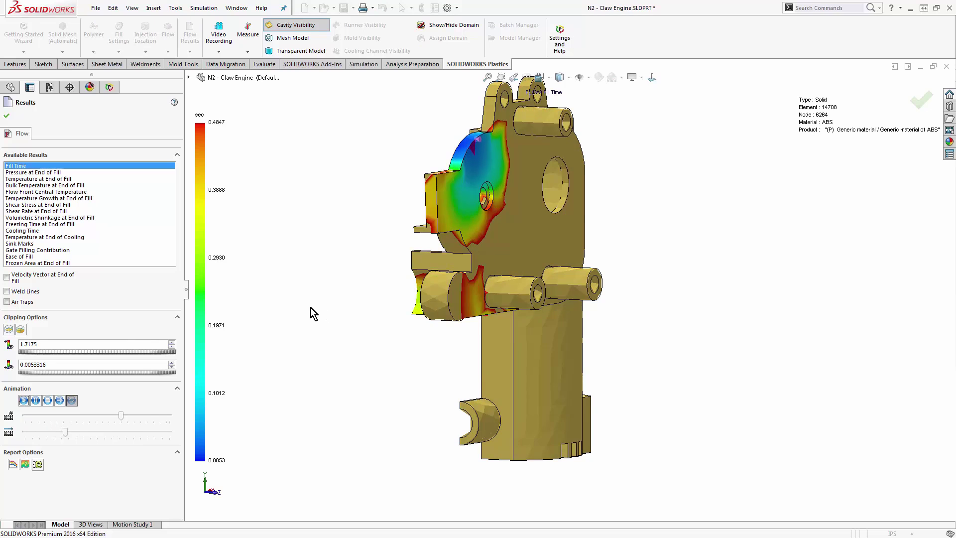
key("ctrl+1")
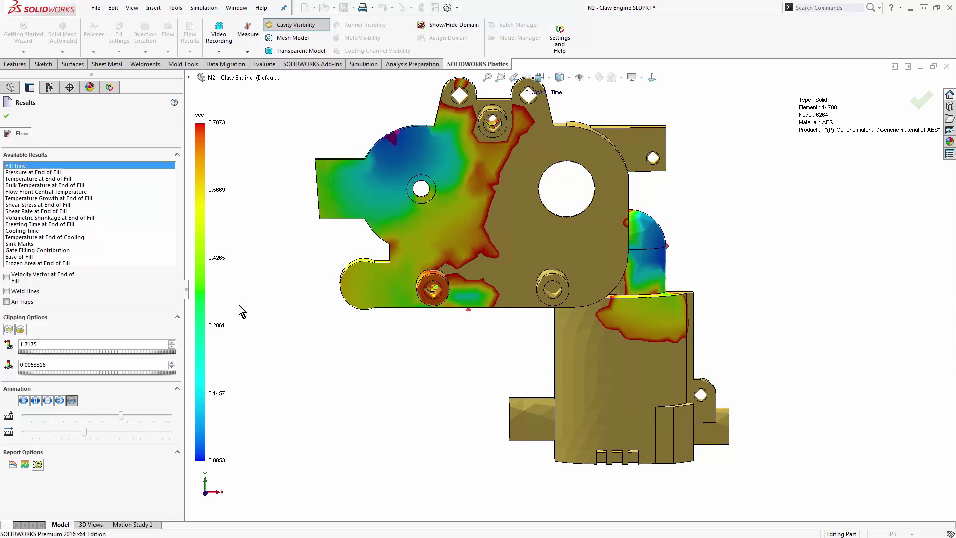
middle_click_drag(262, 296, 593, 381)
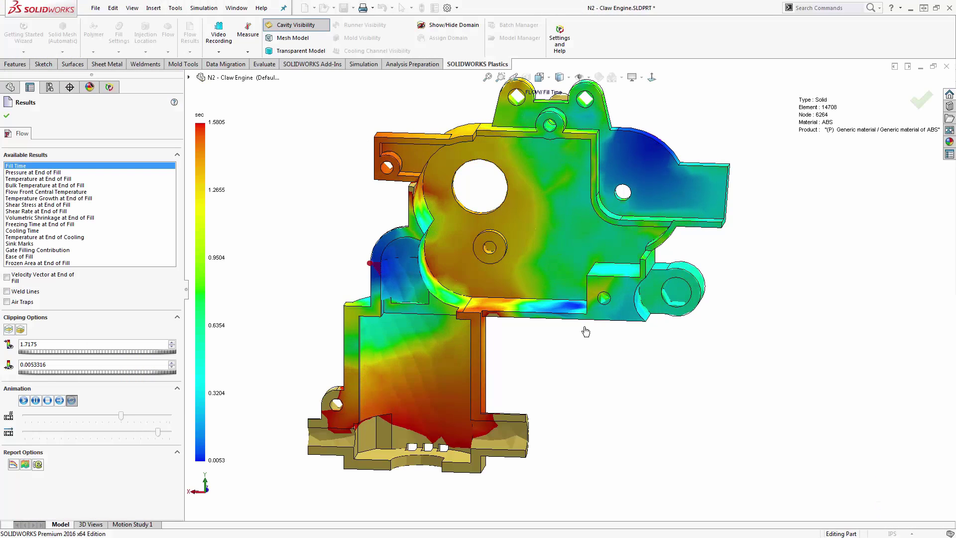
Step: Overlay the weld lines on the Fill Time plot and animate the filling on the part's outer side
left_click(24, 292)
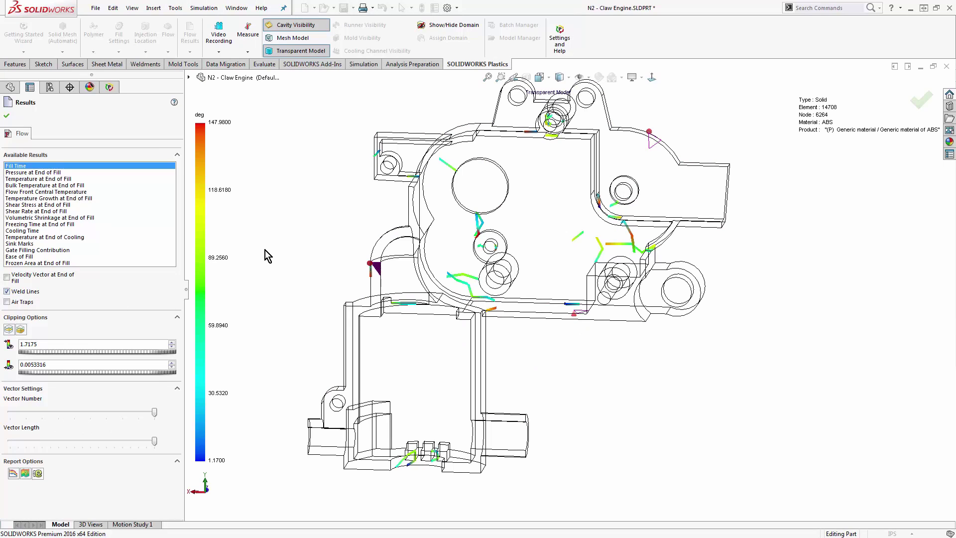
left_click(45, 167)
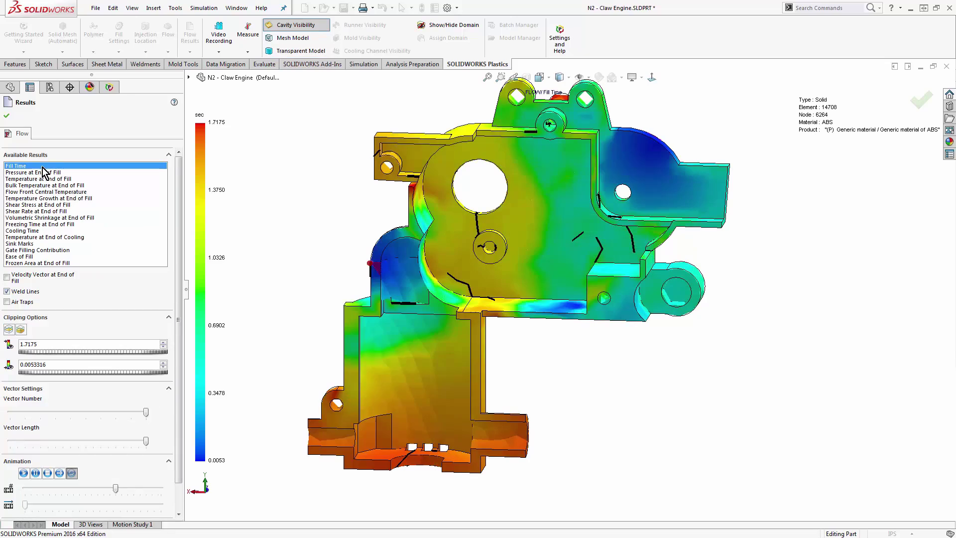
scroll(487, 304, "down", 3)
middle_click_drag(521, 275, 484, 274)
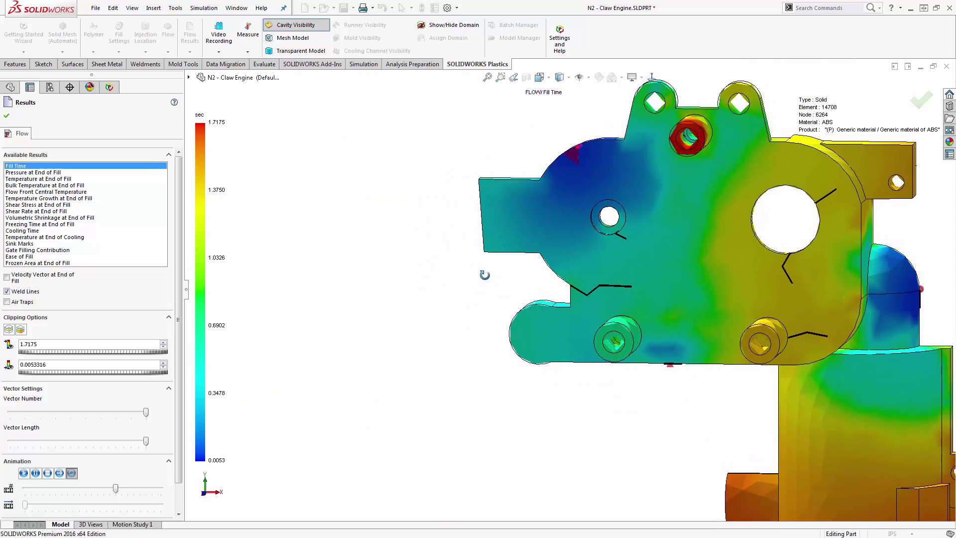
left_click(21, 477)
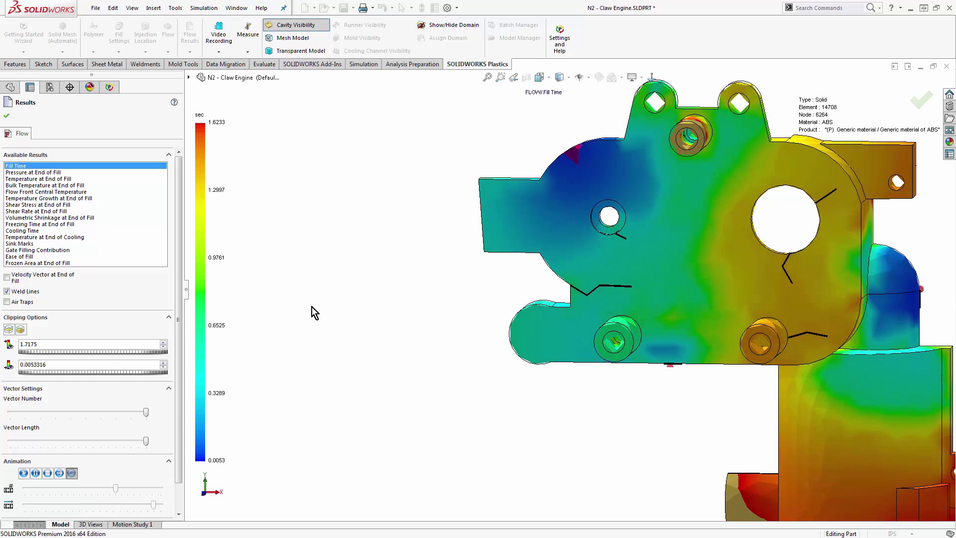
Step: Replace the weld lines with air traps on the animated Fill Time plot and examine them all around the part
left_click(26, 292)
left_click(23, 302)
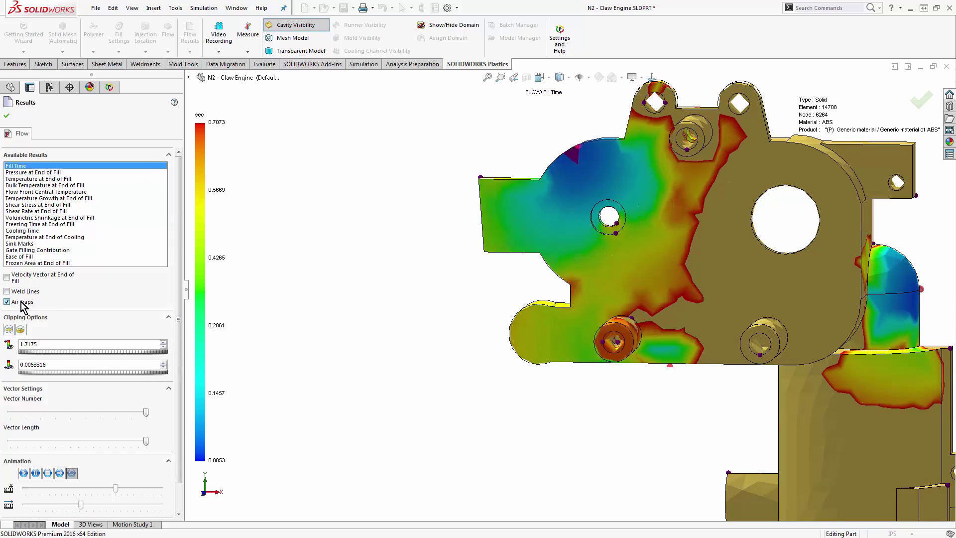
key("f")
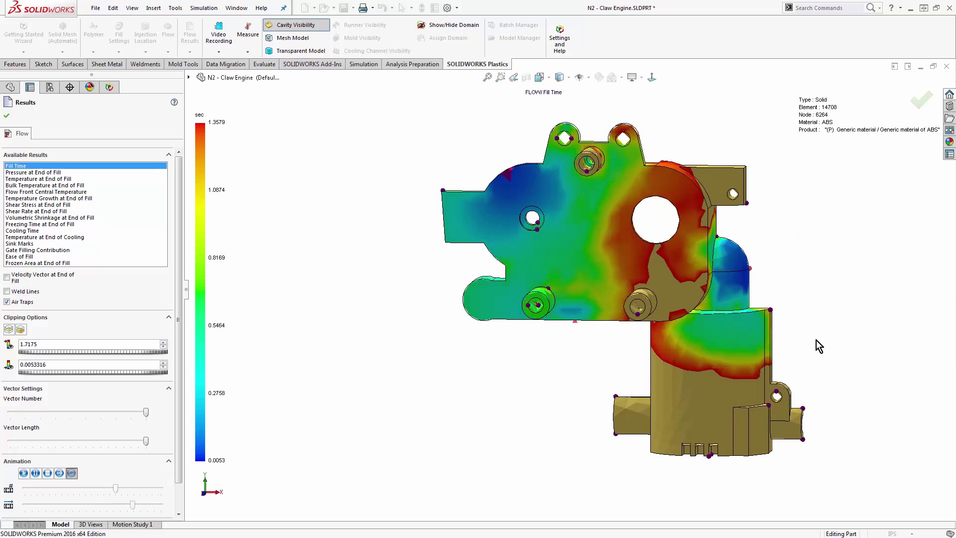
middle_click_drag(816, 341, 793, 341)
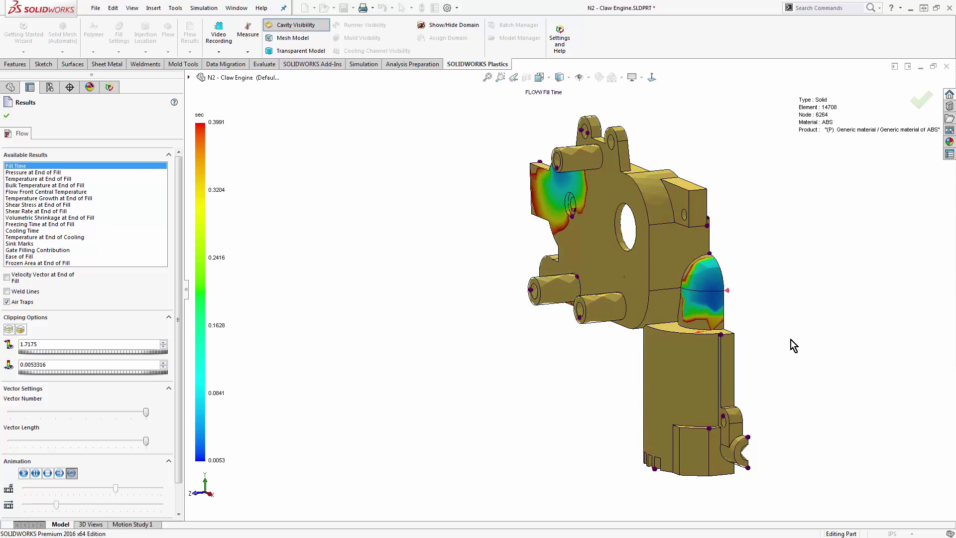
middle_click_drag(791, 339, 614, 333)
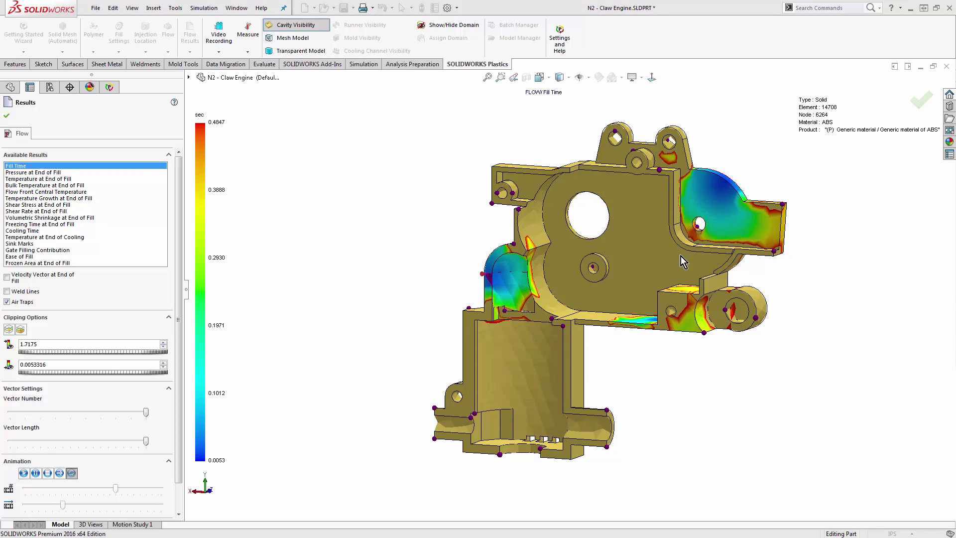
Step: Display the Volumetric Shrinkage at End of Fill result and examine it on the outer and inner sides of the part
left_click(84, 218)
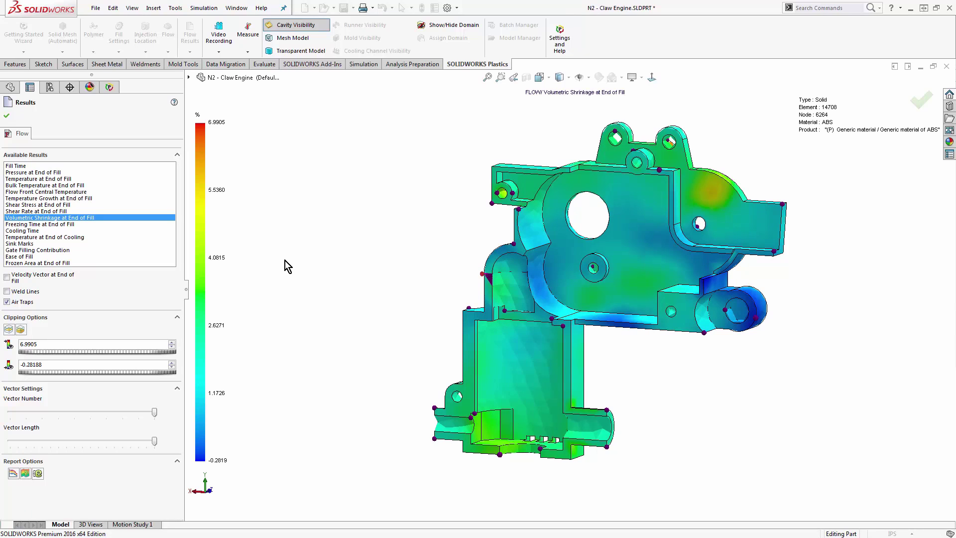
middle_click_drag(285, 260, 566, 282)
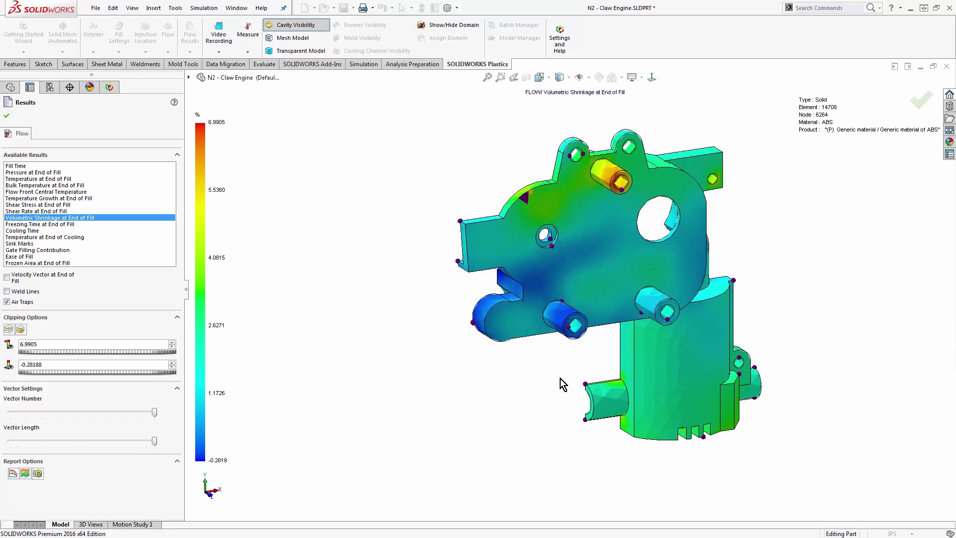
middle_click_drag(562, 384, 708, 397)
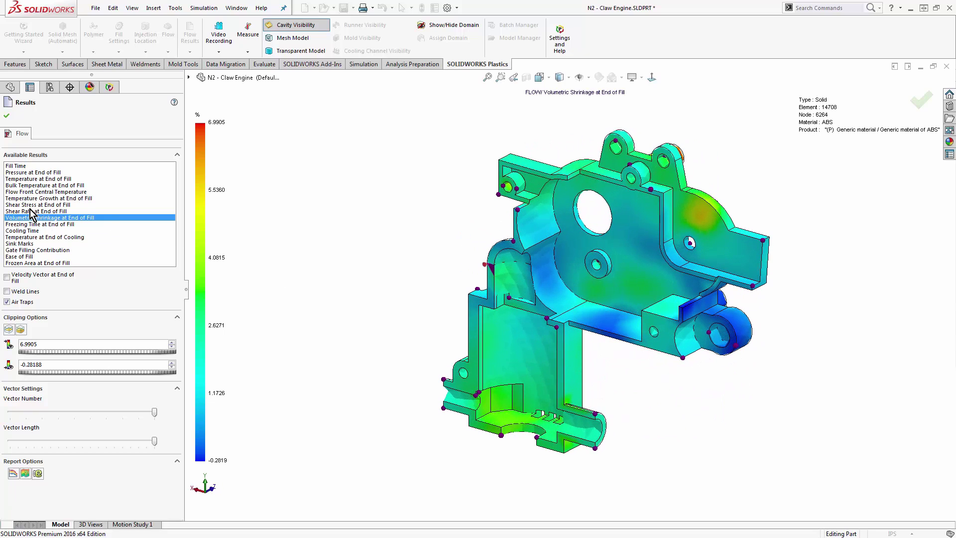
Step: Display the Sink Marks result and examine the thick block beside the large cylindrical boss up close
left_click(18, 243)
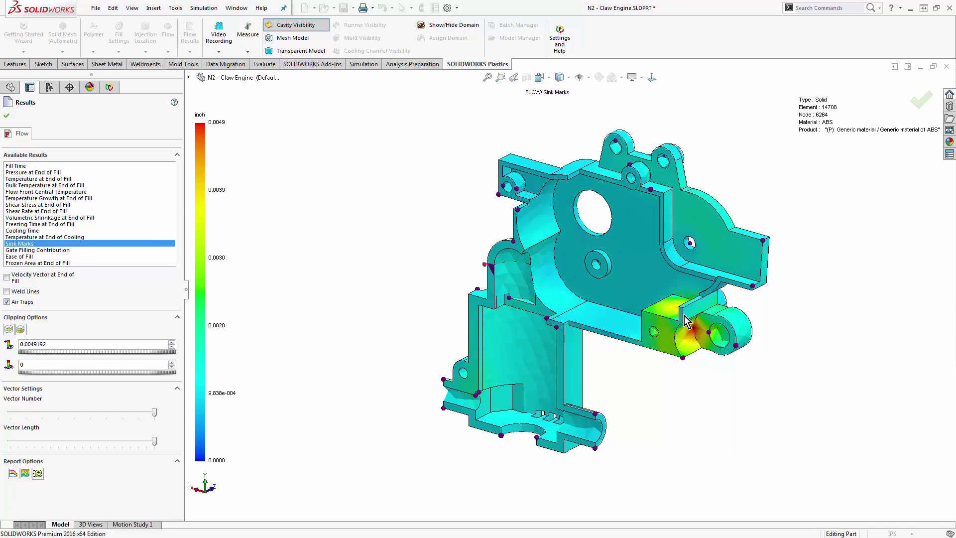
scroll(685, 319, "down", 5)
middle_click_drag(665, 317, 654, 264)
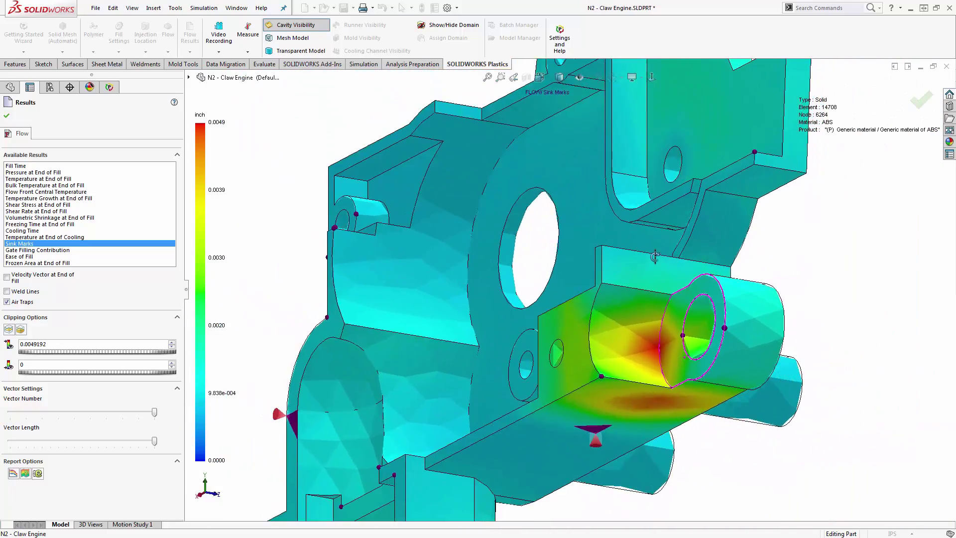